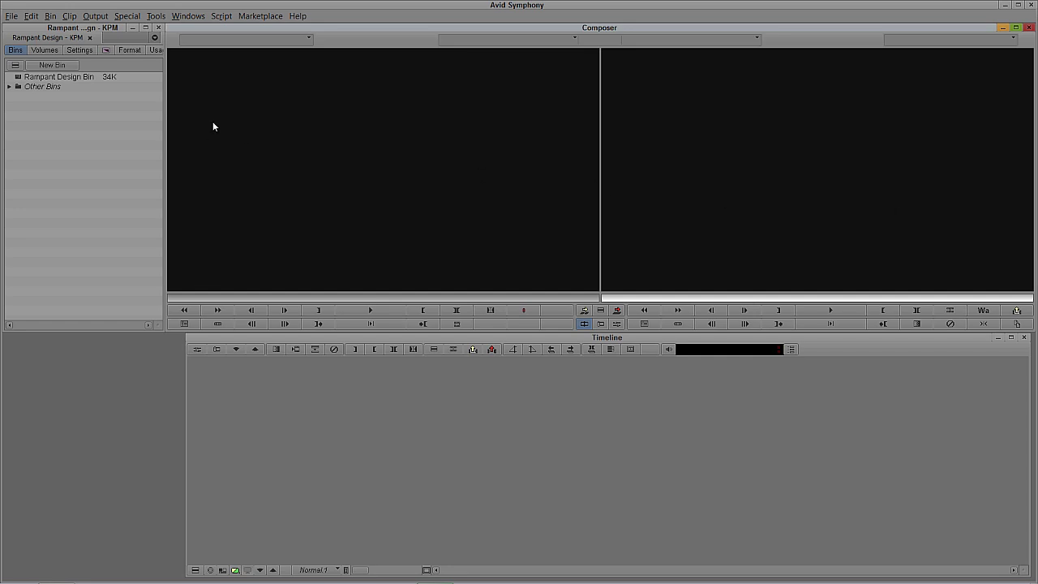
Step: Open the Motocross bin and load 000958_VTXHD.mov into the source monitor
left_click(10, 87)
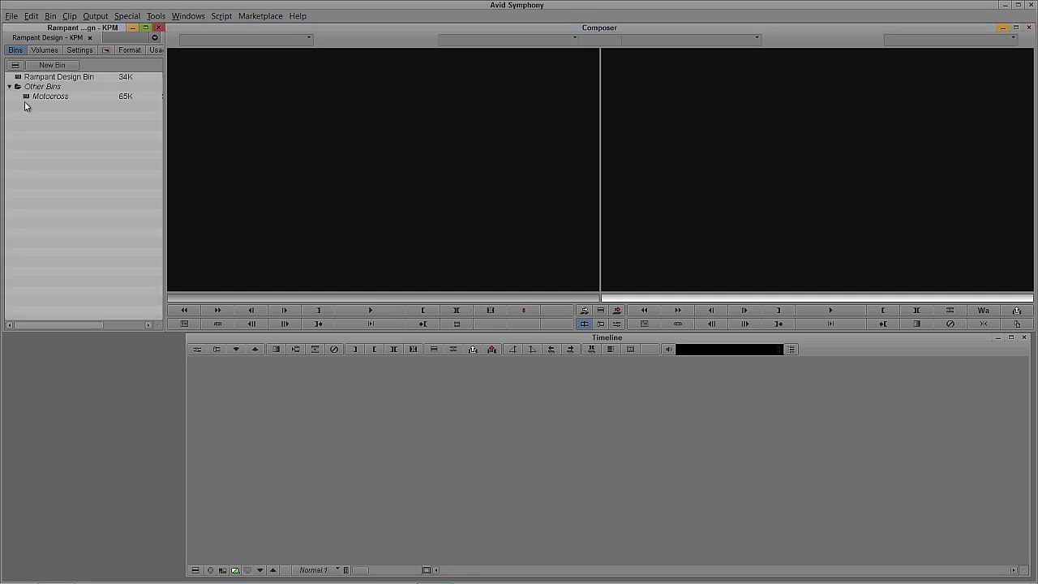
double_click(25, 98)
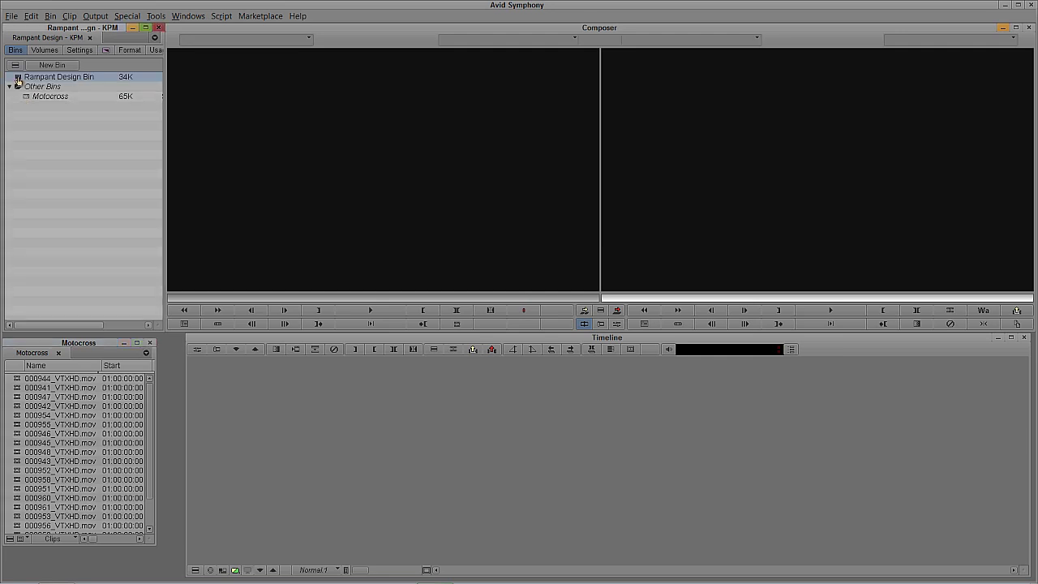
double_click(20, 77)
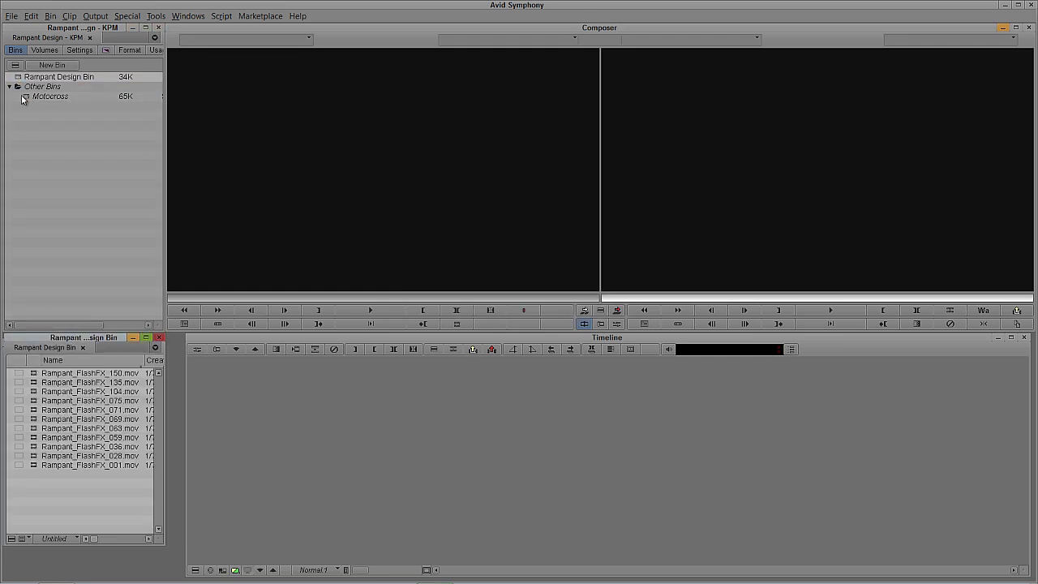
double_click(25, 98)
double_click(16, 480)
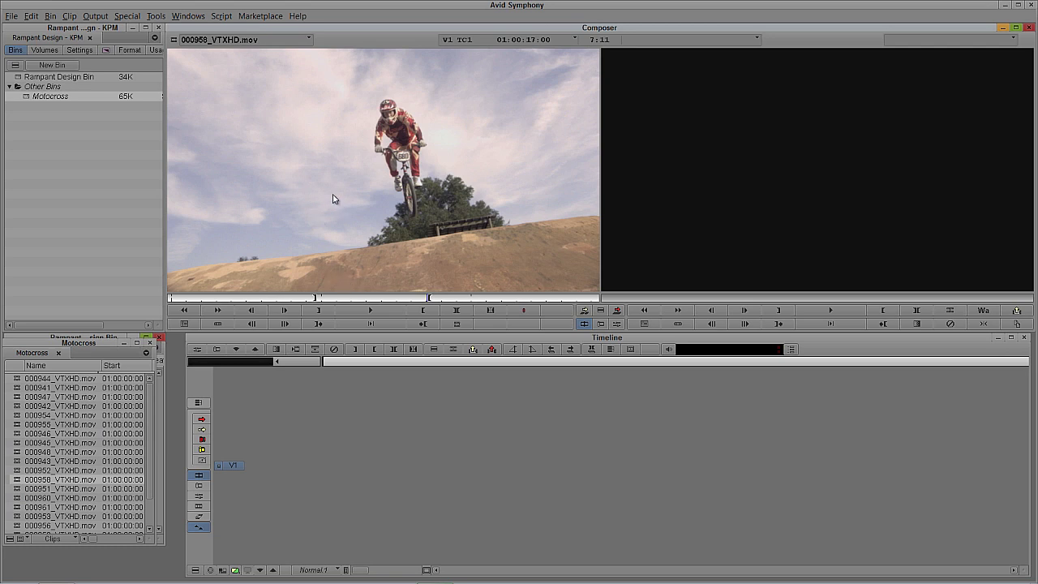
Step: Create Untitled Sequence.01 with the clip in the Rampant Design Bin
key("v")
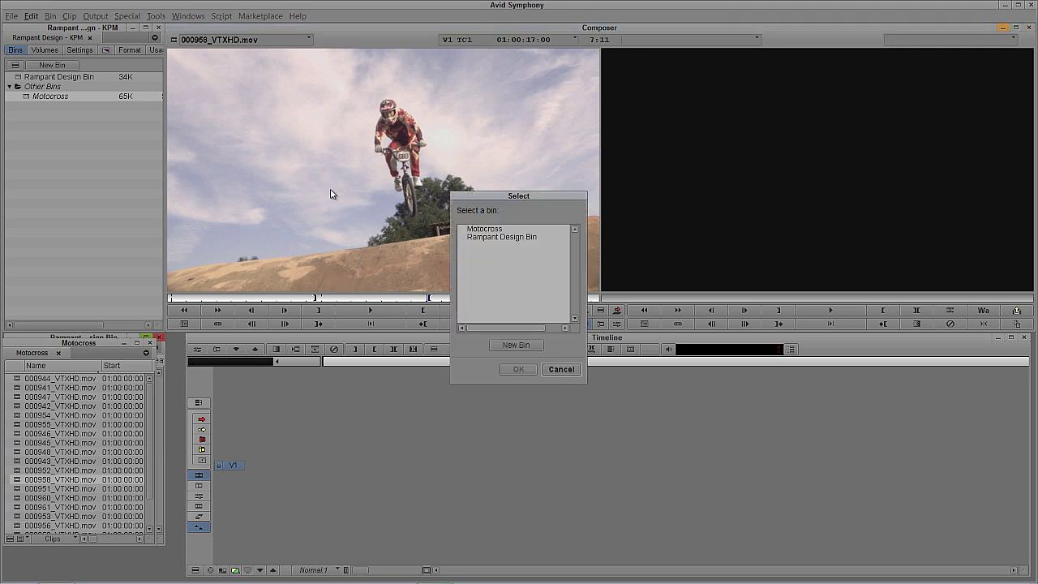
left_click(493, 236)
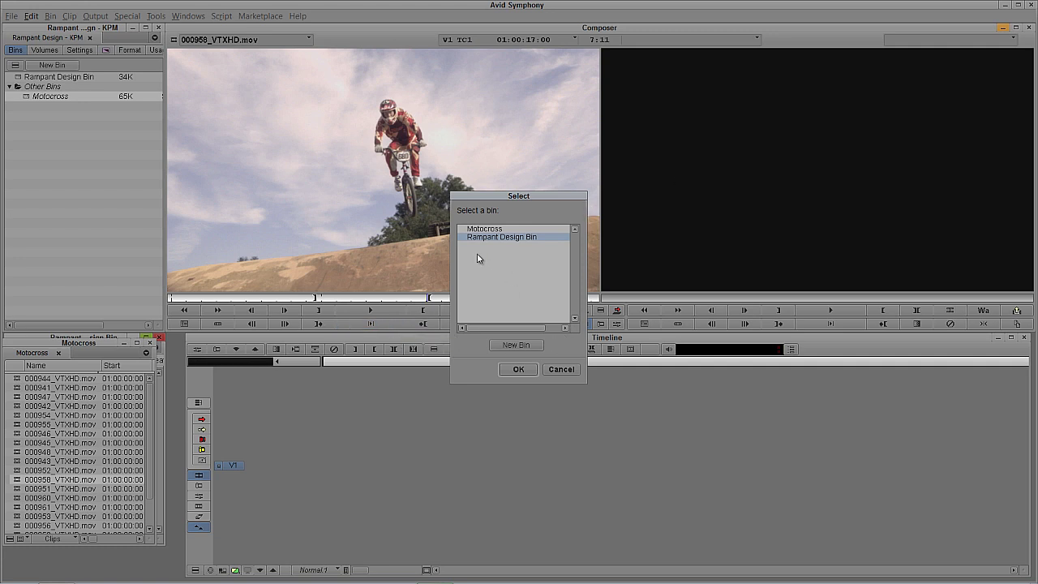
left_click(517, 370)
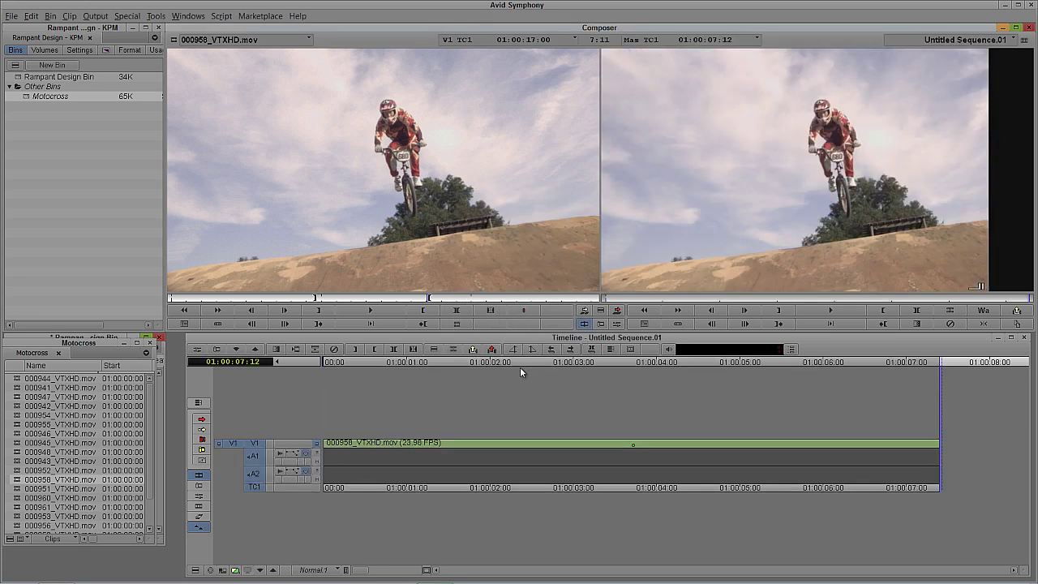
Step: Add a V2 video track and patch the source video to V2
left_click_drag(633, 453, 524, 443)
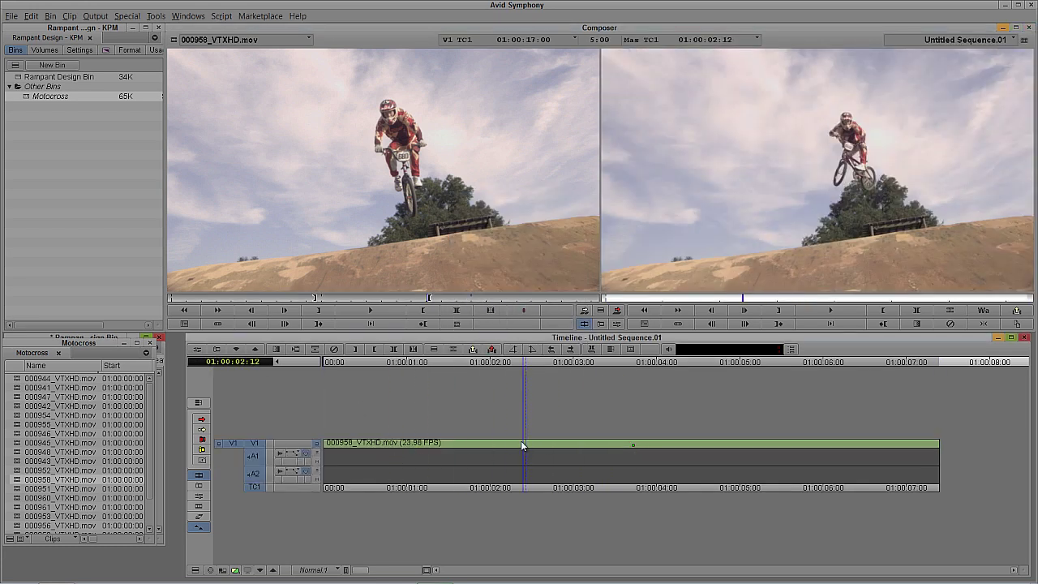
key("ctrl+y")
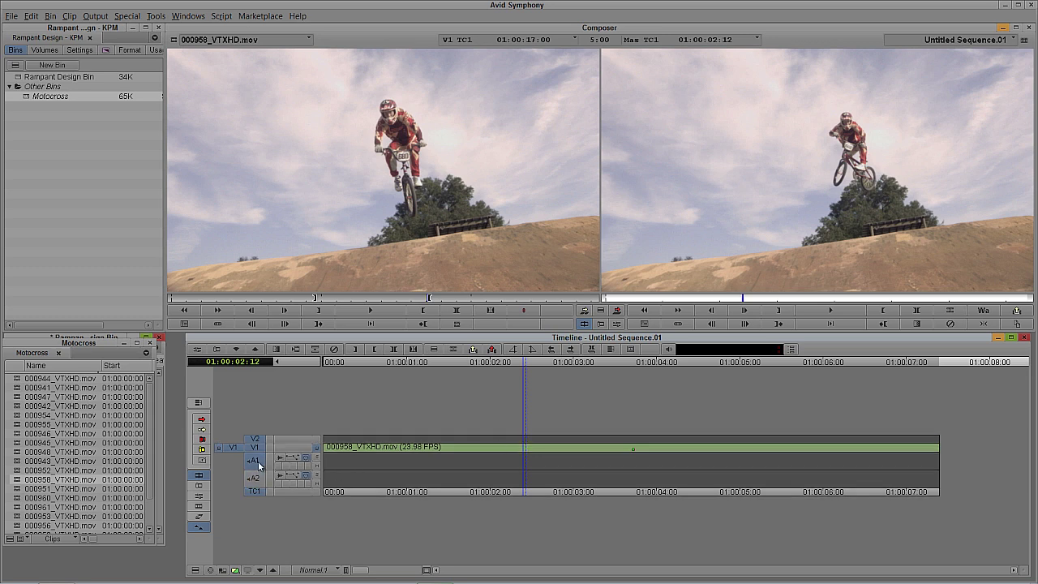
left_click_drag(233, 446, 254, 438)
left_click_drag(413, 450, 390, 451)
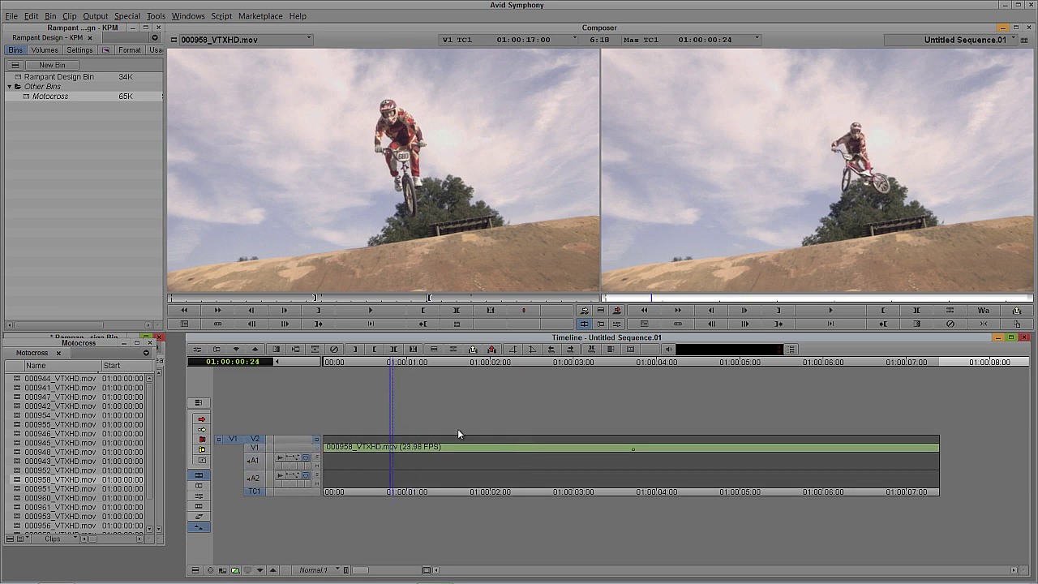
Step: Preview Rampant_FlashFX_150, 135 and 104 from the Rampant Design Bin
left_click(102, 339)
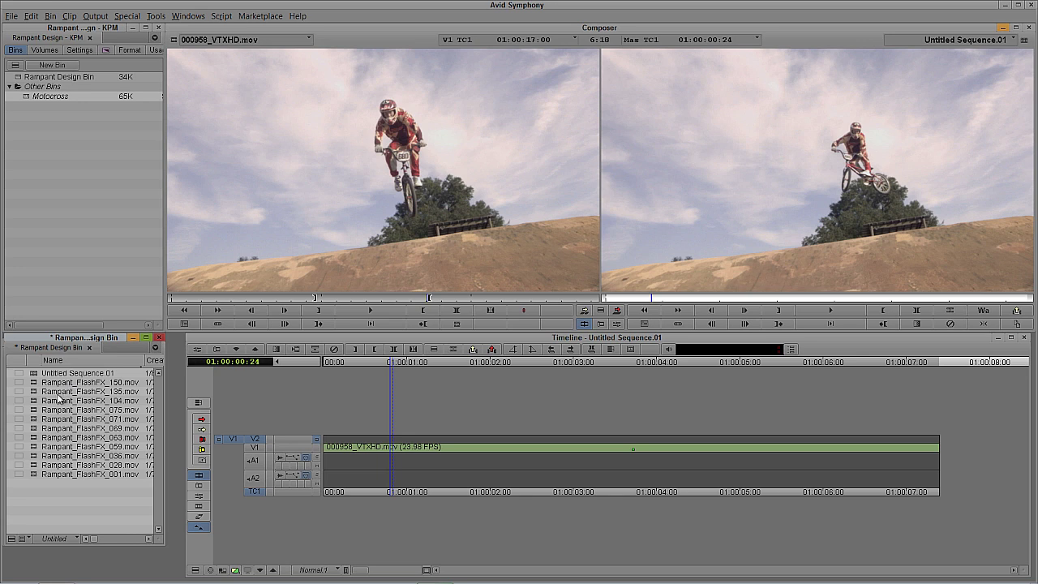
double_click(38, 382)
mouse_move(299, 299)
left_mouse_down()
mouse_move(320, 304)
mouse_move(300, 308)
left_mouse_up()
left_click(34, 395)
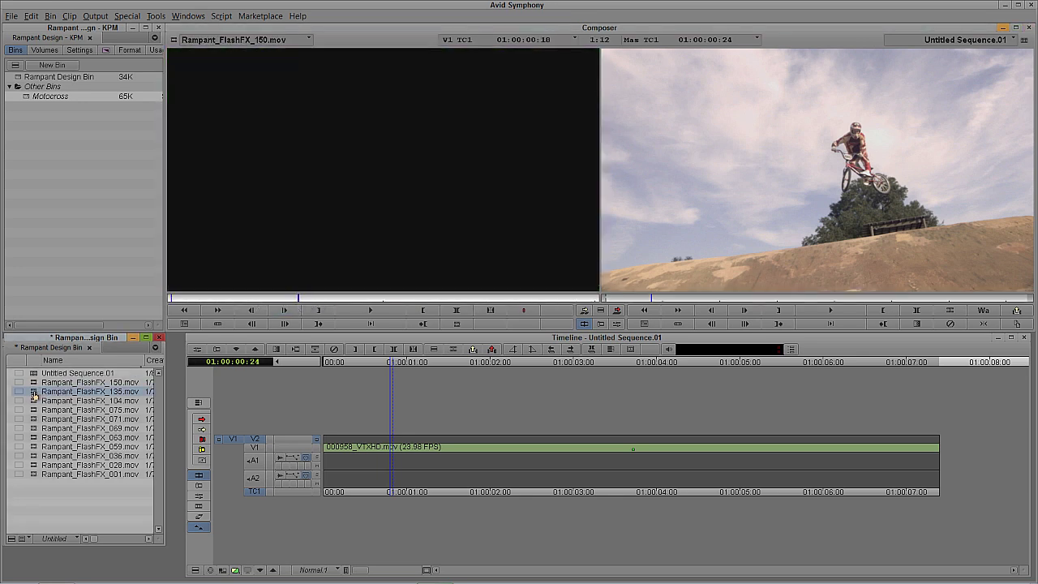
double_click(34, 395)
left_click_drag(298, 299, 419, 297)
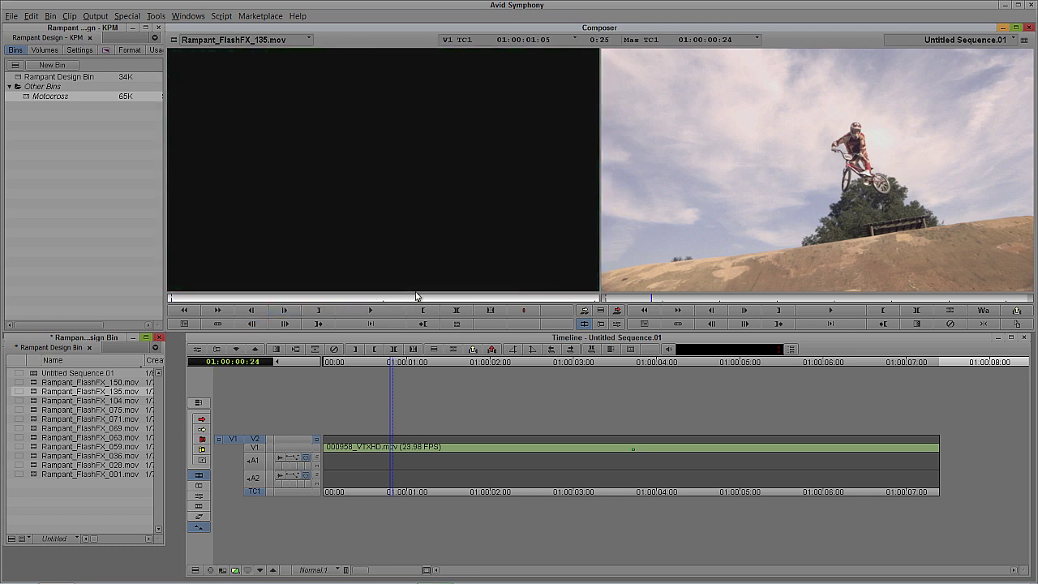
double_click(36, 401)
left_click_drag(425, 298, 270, 297)
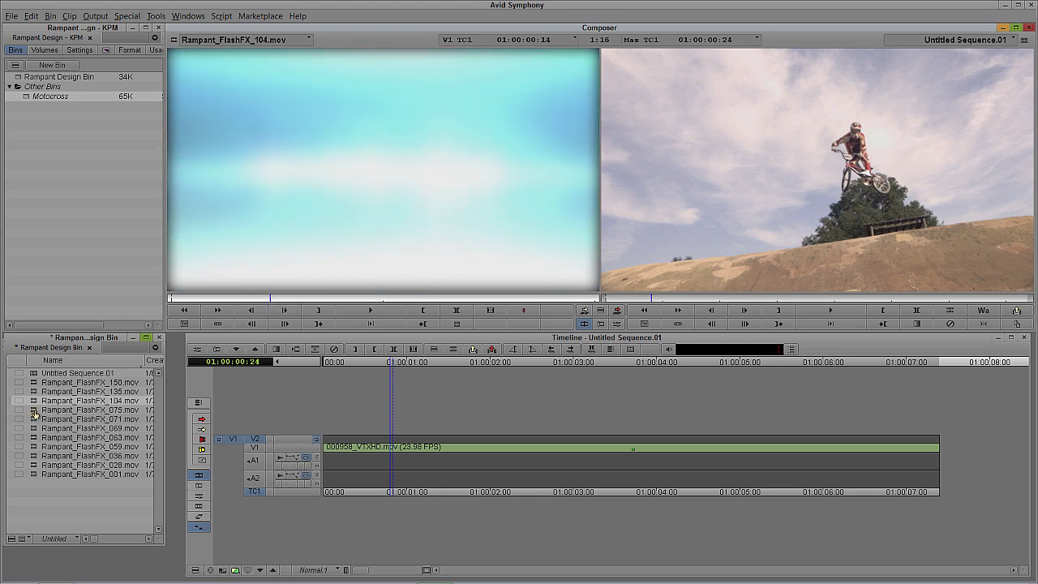
Step: Overwrite Rampant_FlashFX_075 onto V2 at 01:00:03:06, then open the Effect Palette
double_click(35, 410)
mouse_move(335, 299)
left_mouse_down()
mouse_move(377, 297)
mouse_move(198, 313)
mouse_move(239, 303)
mouse_move(524, 301)
mouse_move(206, 310)
mouse_move(335, 312)
left_mouse_up()
left_click_drag(409, 452, 587, 433)
left_click(316, 222)
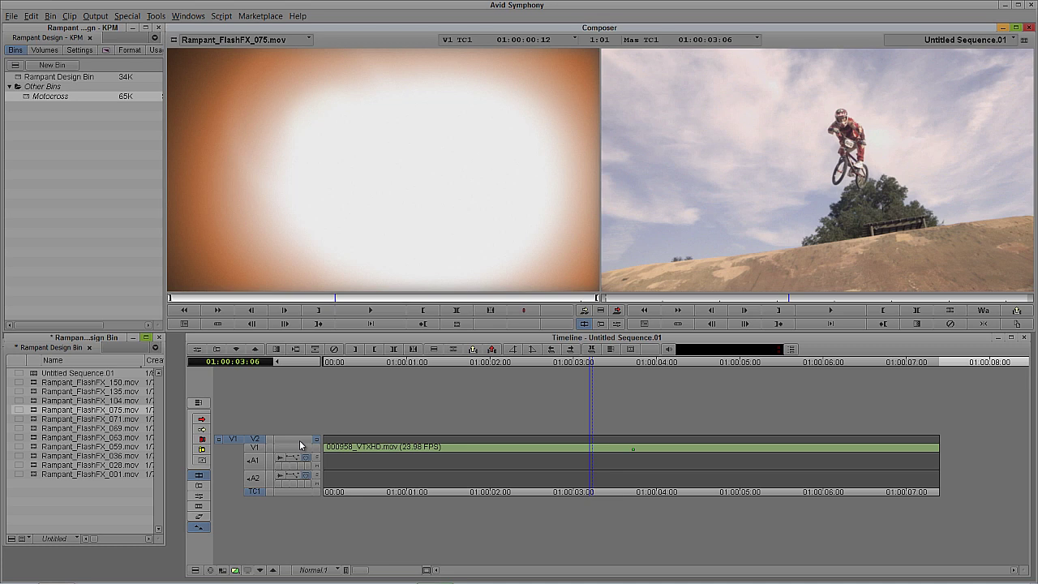
key("b")
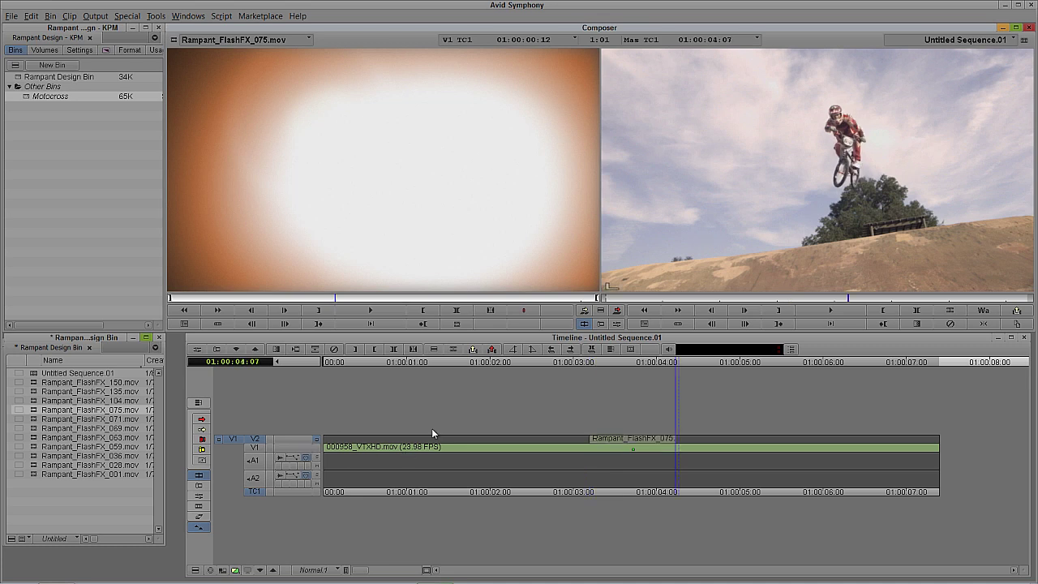
left_click_drag(632, 451, 613, 449)
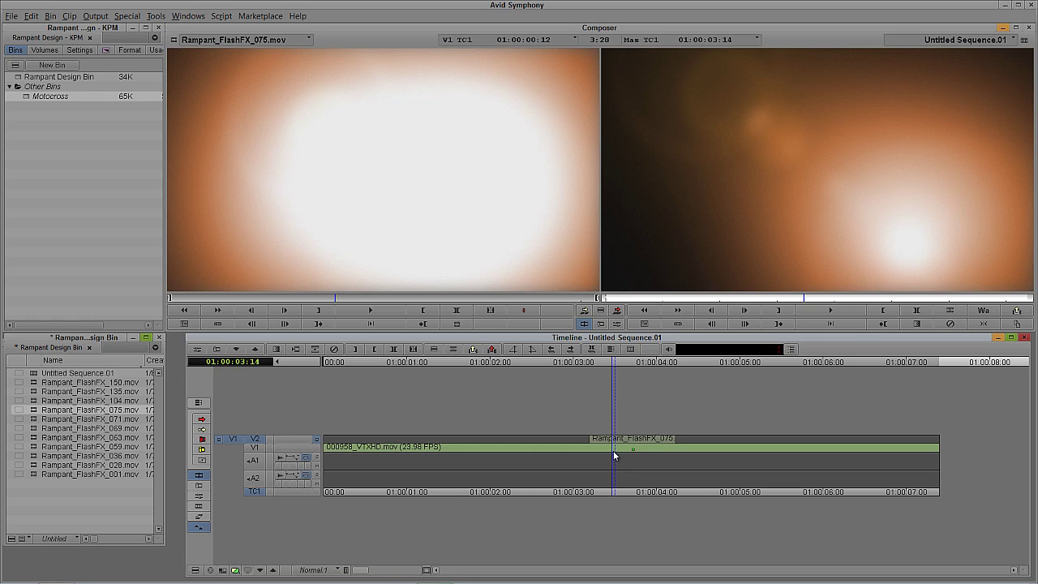
key("ctrl+8")
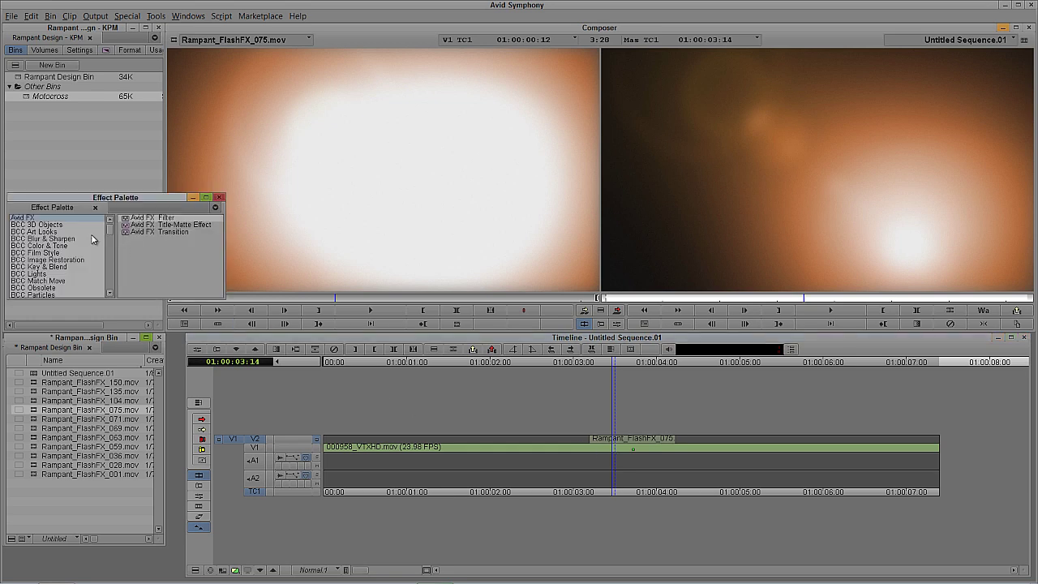
Step: Try a Luma Key on the V2 flash clip, soften its edge, then undo it
left_click_drag(109, 229, 112, 256)
left_click(41, 247)
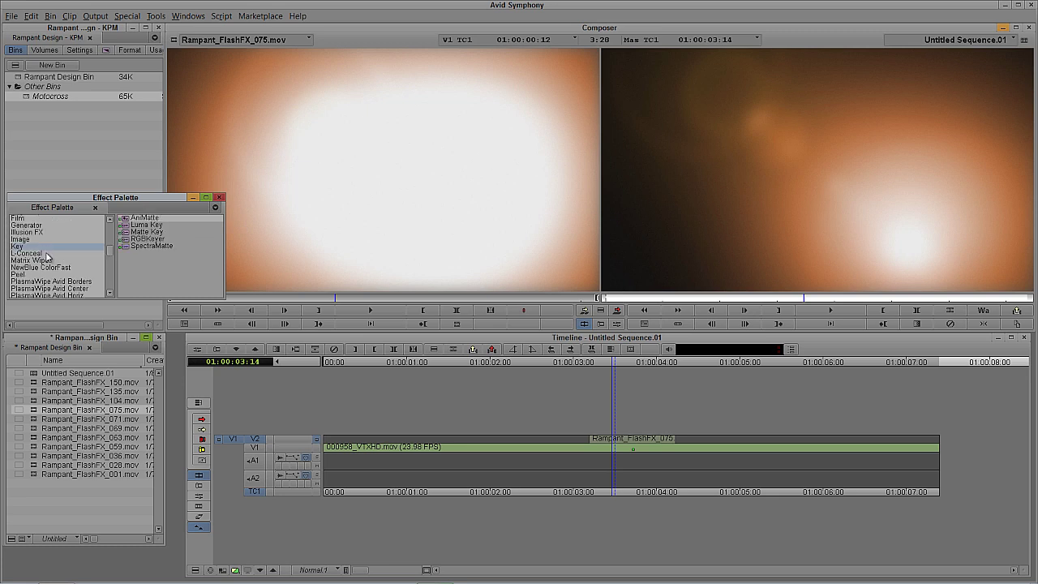
left_click(126, 226)
left_click_drag(126, 230, 615, 441)
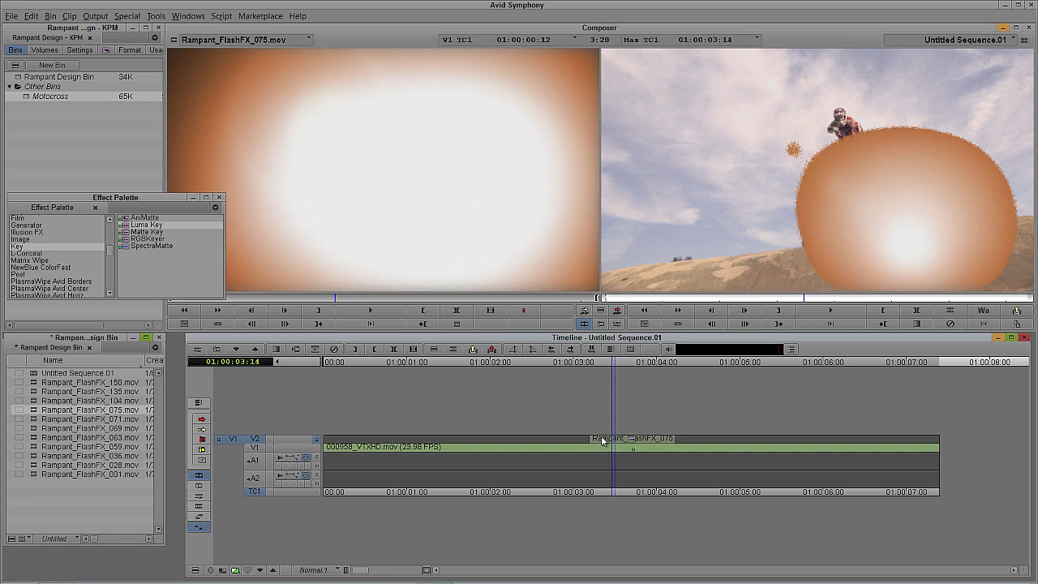
key("ctrl+8")
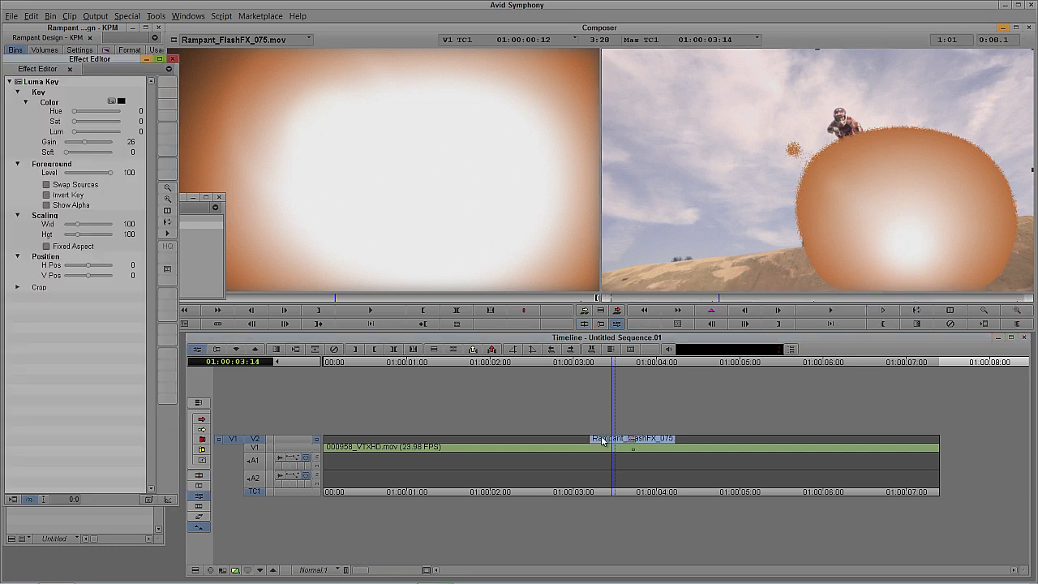
mouse_move(68, 157)
left_mouse_down()
mouse_move(84, 159)
mouse_move(77, 145)
mouse_move(70, 152)
left_mouse_up()
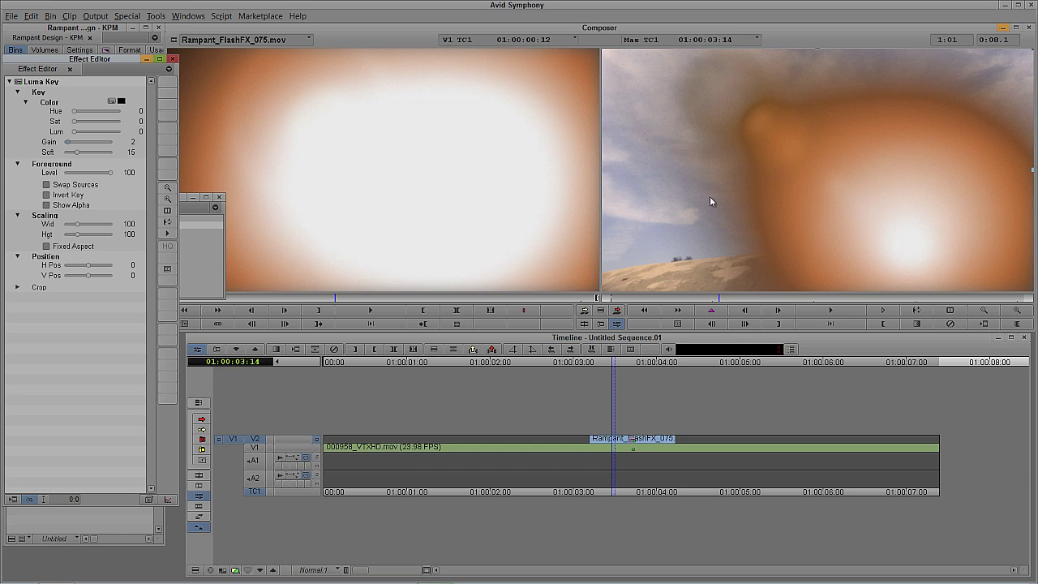
key("ctrl+z")
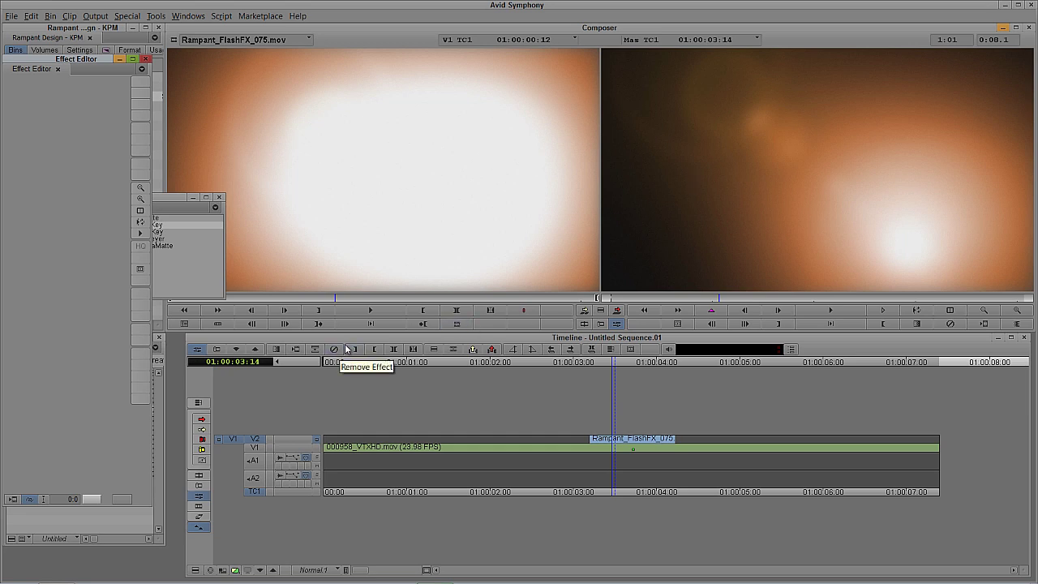
Step: Apply Color Correction from the Image category to the V2 flash clip and open its settings
left_click(146, 59)
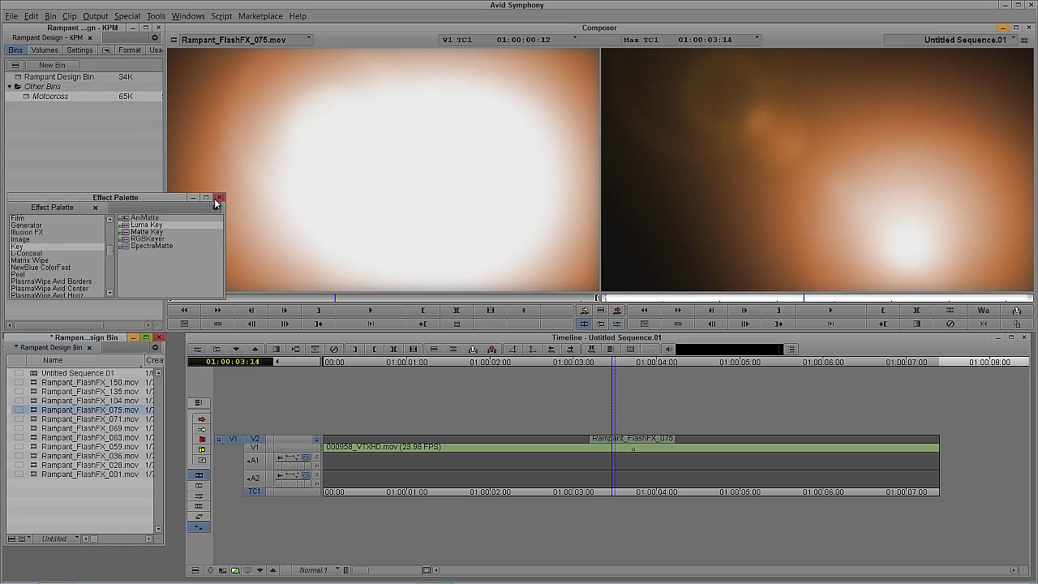
left_click(112, 256)
left_click_drag(112, 256, 112, 249)
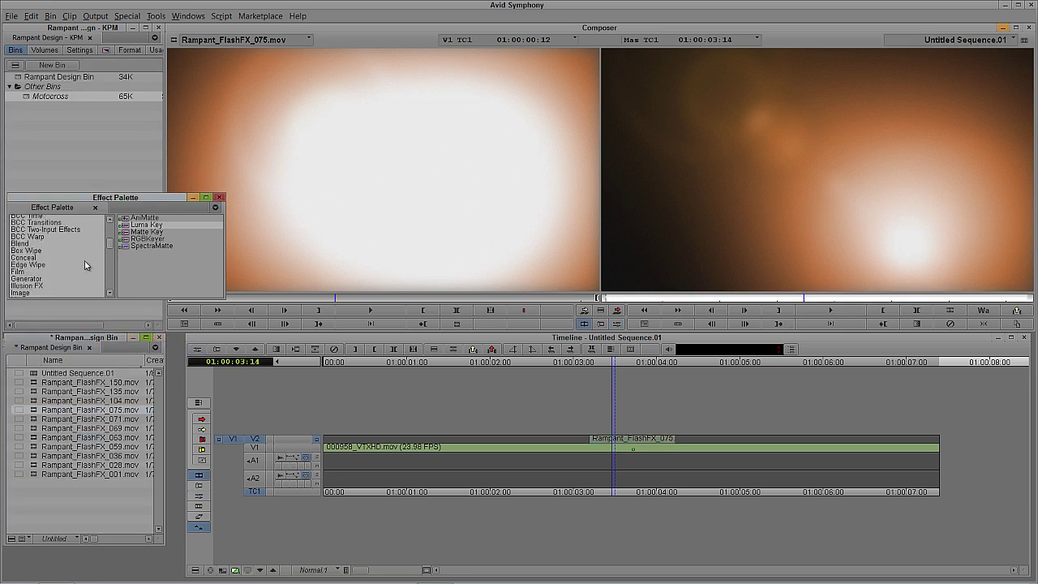
left_click(48, 291)
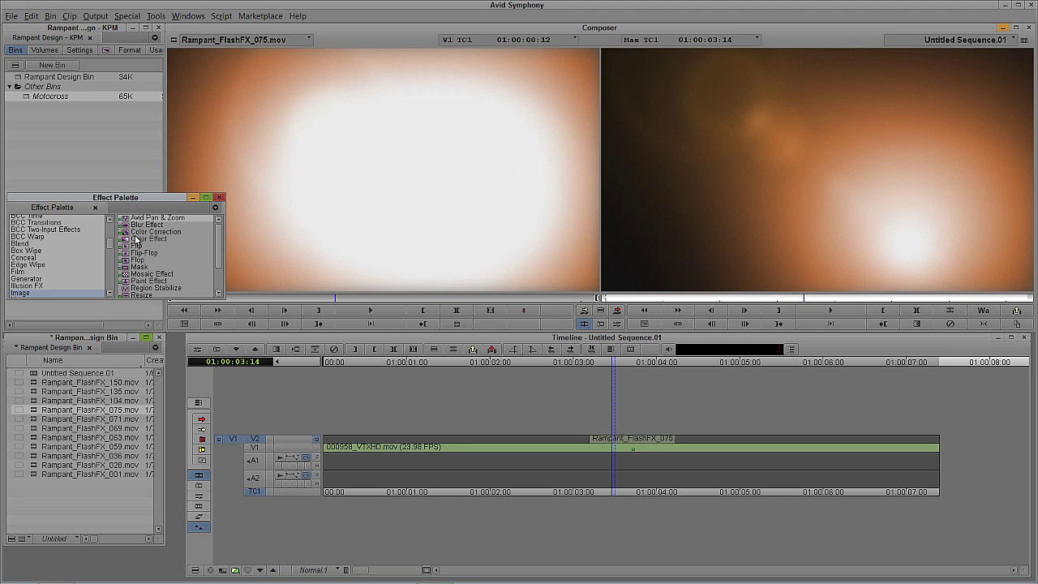
left_click_drag(129, 233, 621, 441)
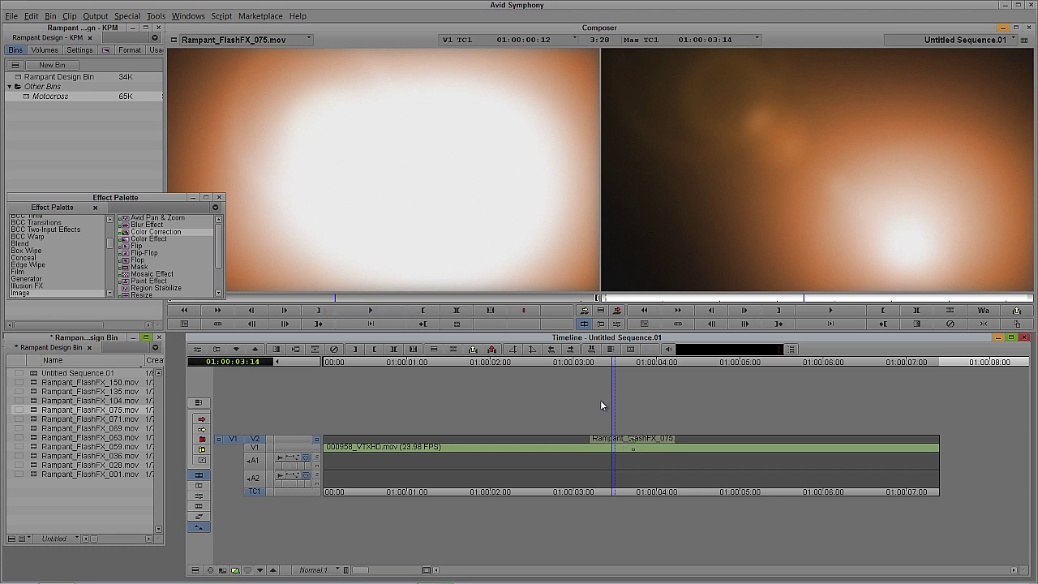
key("ctrl+8")
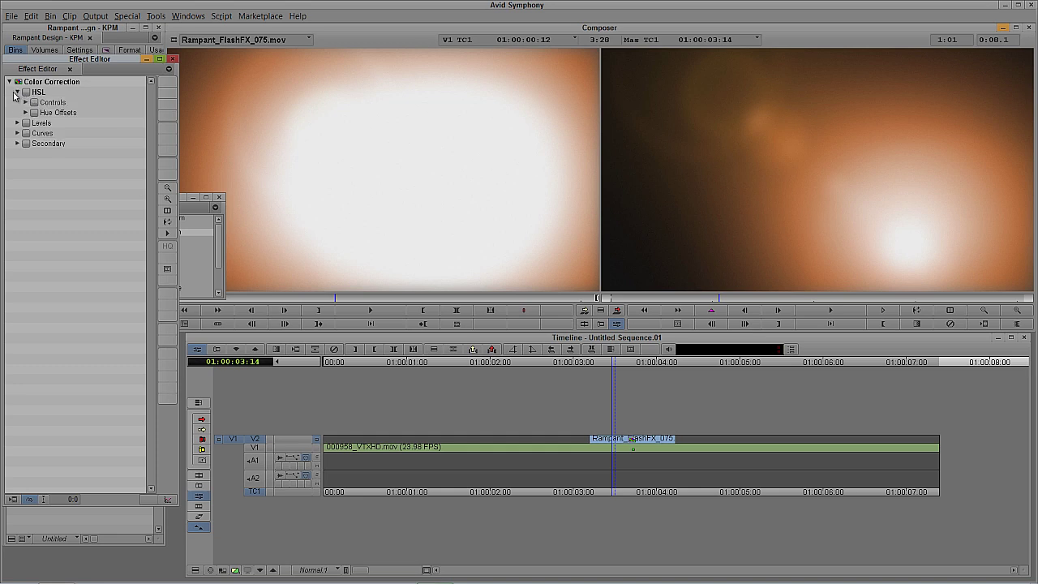
Step: Lower the flash clip's Master HSL saturation to about 40, then step into the nested clip
left_click(25, 103)
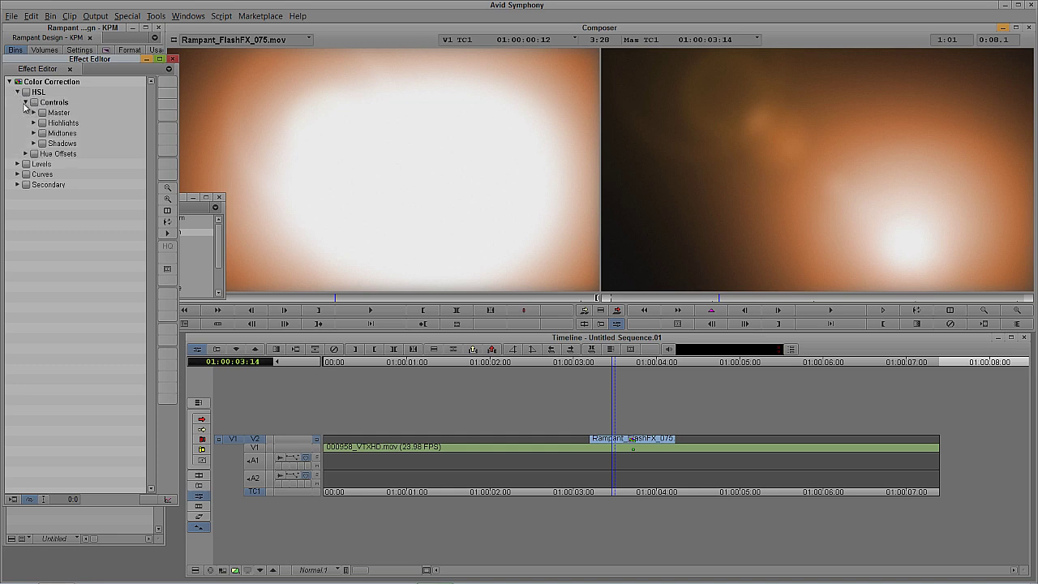
left_click(34, 112)
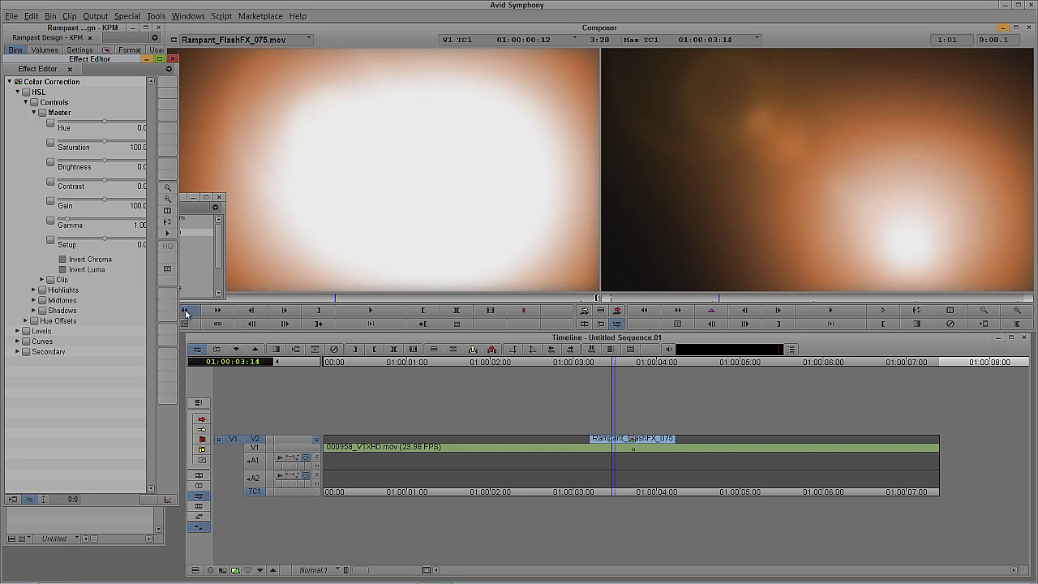
left_click_drag(175, 488, 210, 483)
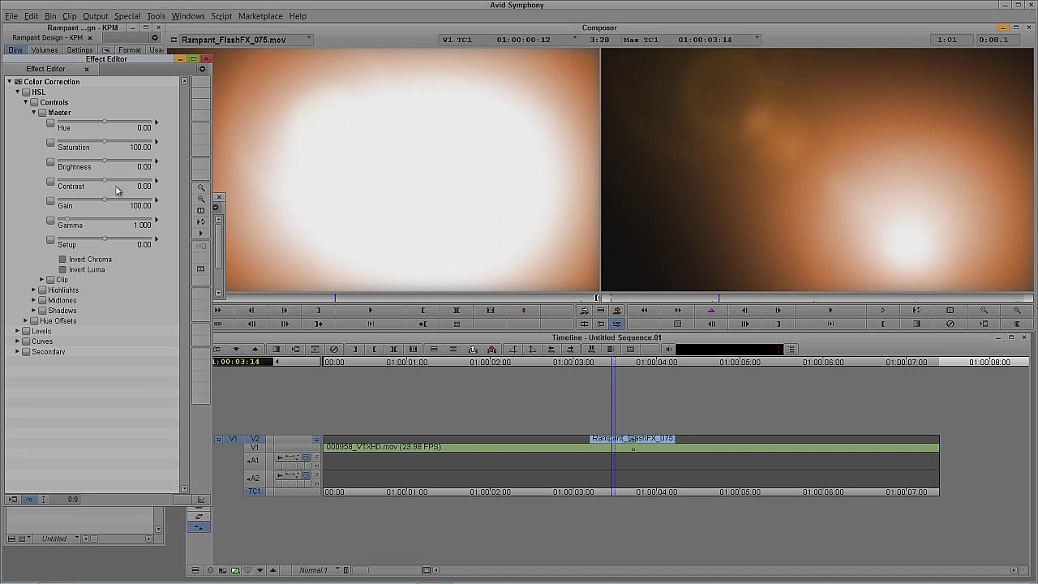
left_click_drag(103, 142, 4, 147)
left_click(256, 569)
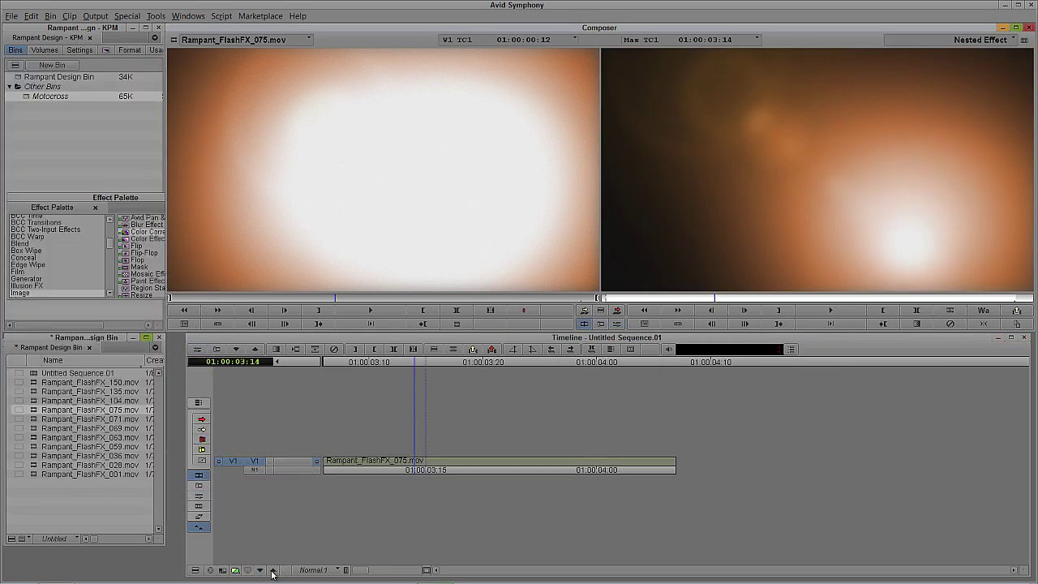
Step: Return to the full sequence and reopen the flash clip's Color Correction settings
left_click(271, 570)
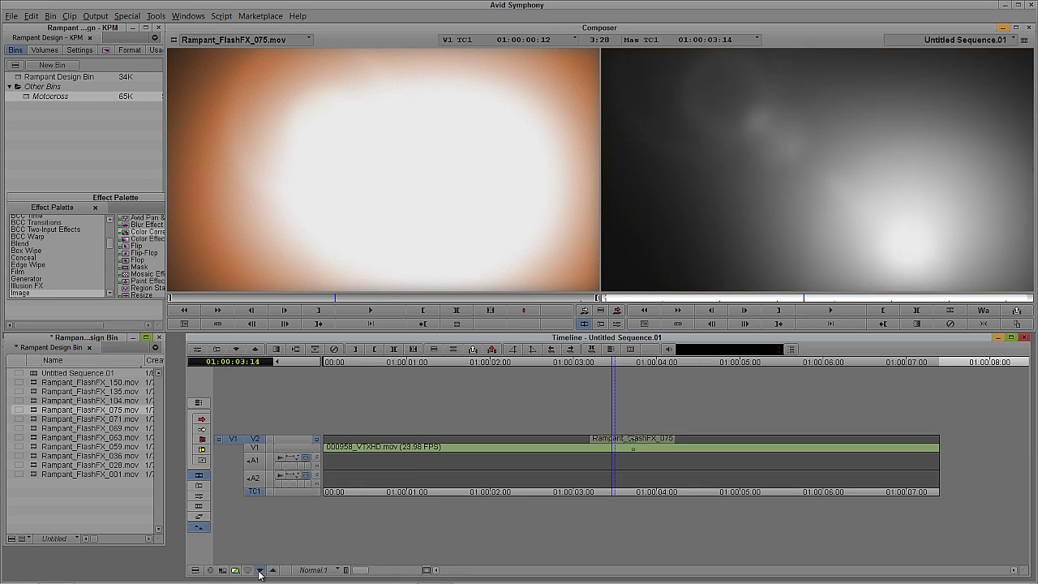
left_click(260, 570)
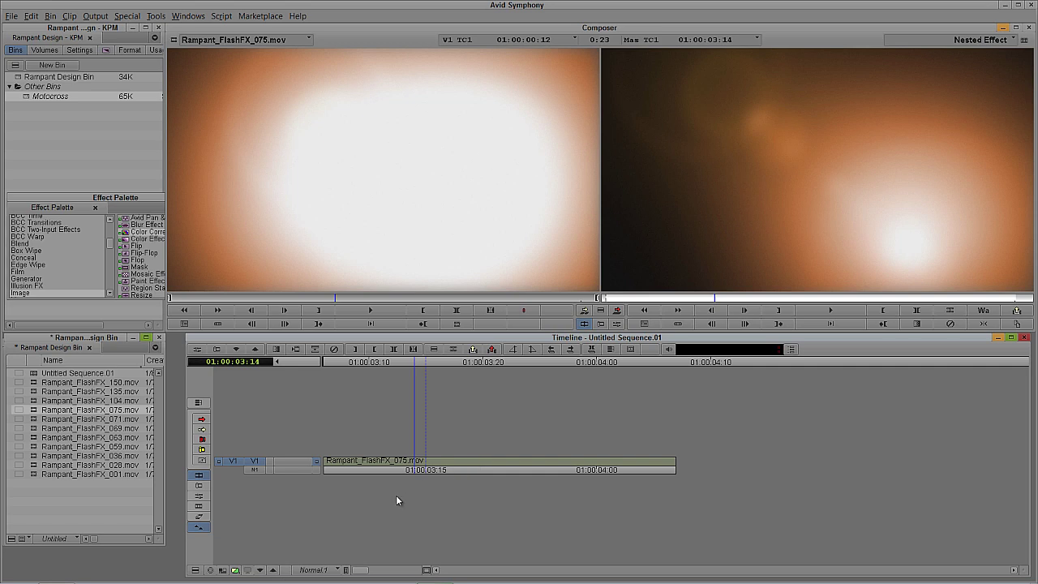
left_click(271, 570)
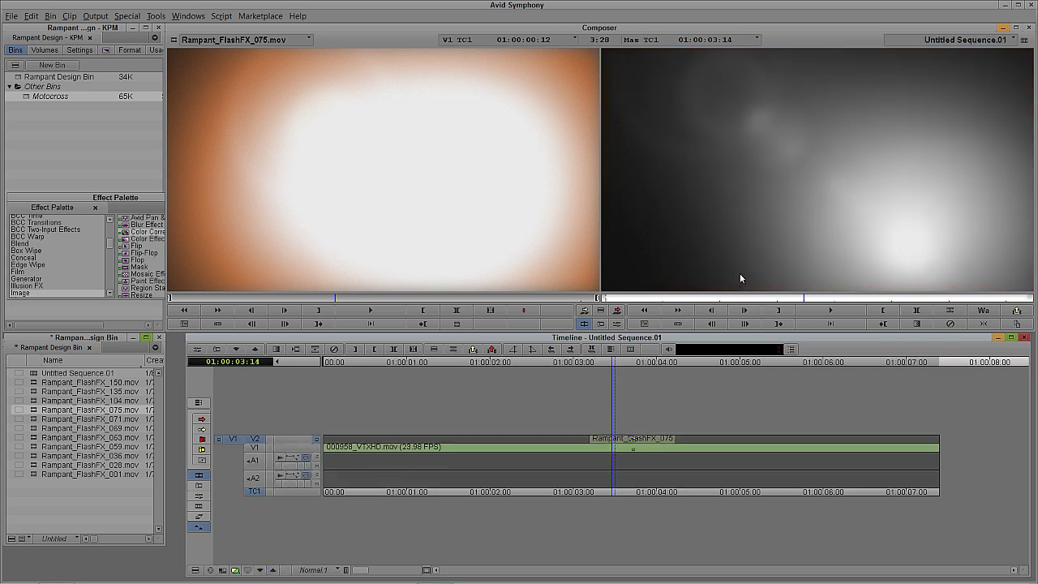
key("ctrl+8")
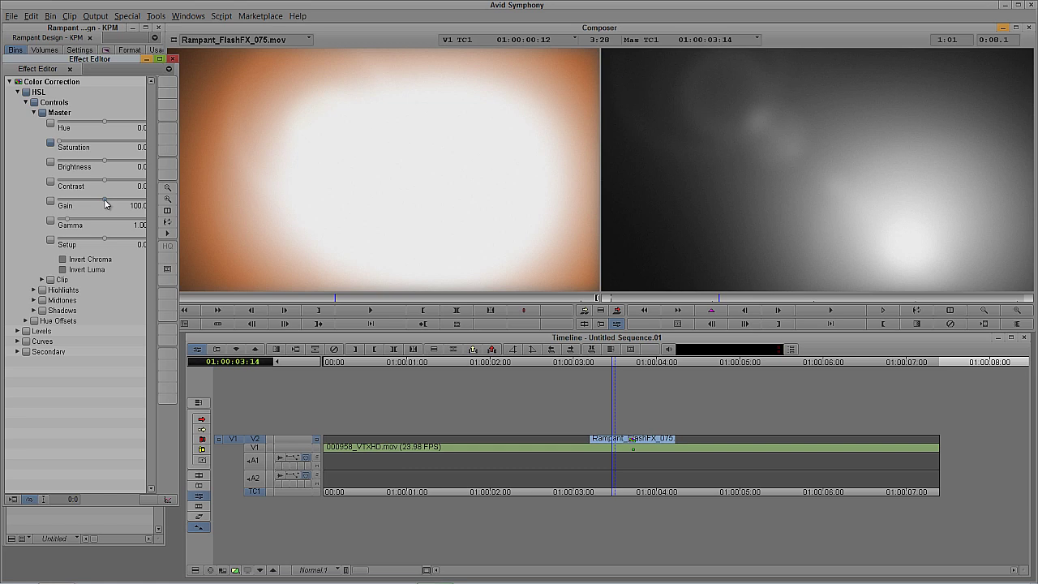
Step: Set the flash clip's gain to 106.10, keep Setup at 0, and close the effect settings
left_click_drag(103, 199, 112, 200)
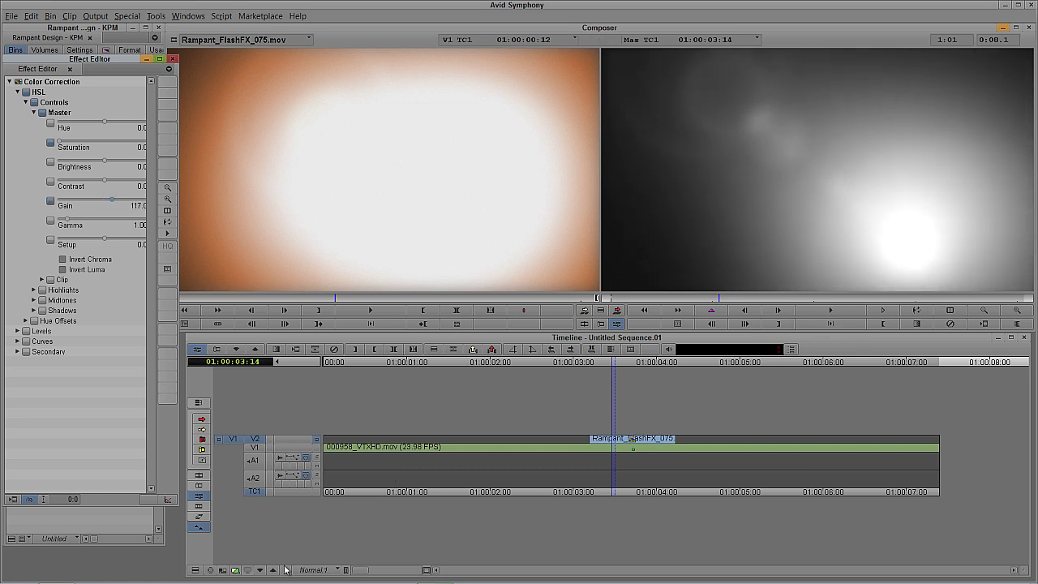
left_click(259, 570)
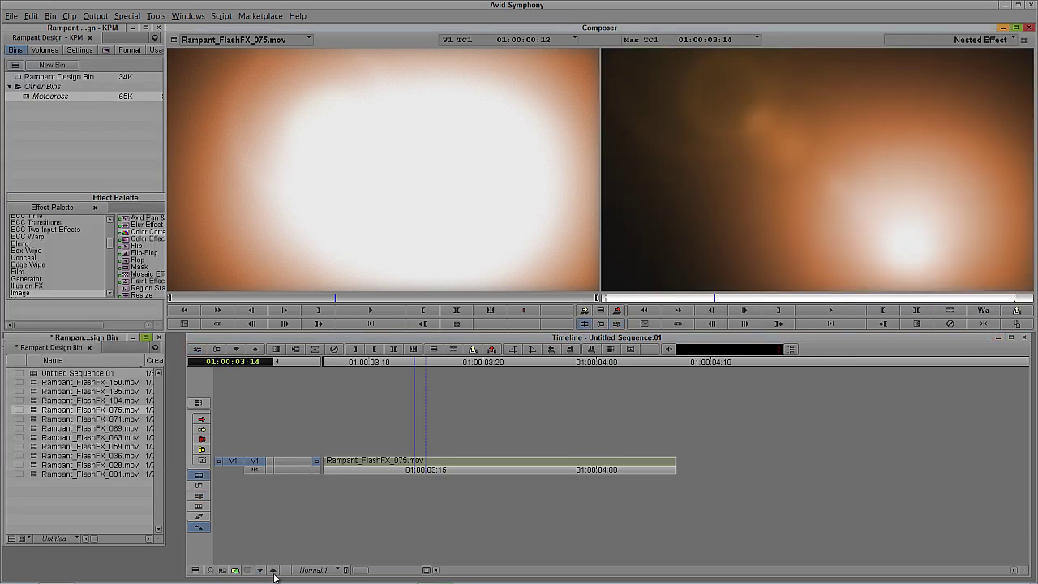
left_click(274, 571)
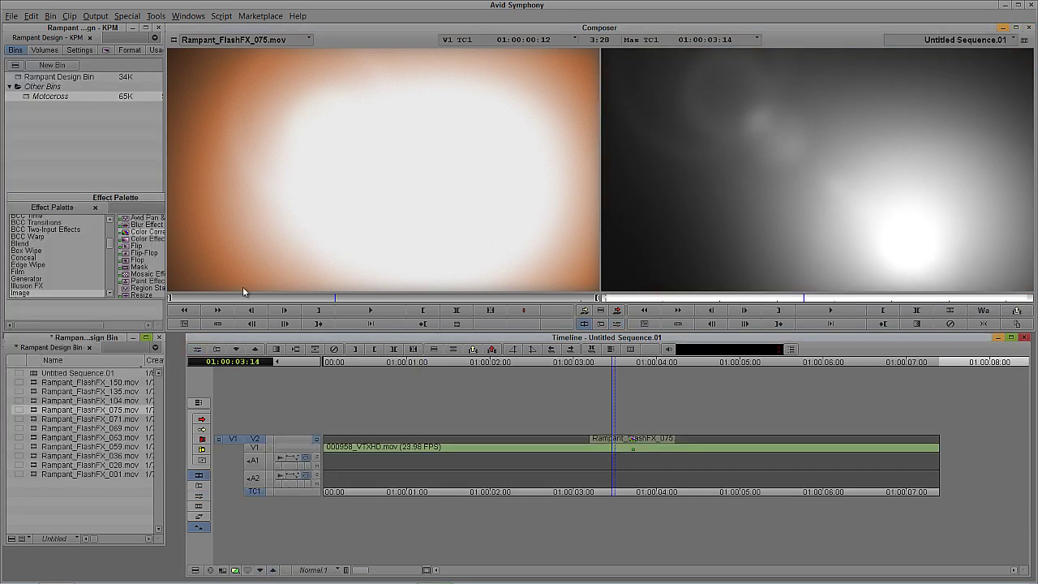
key("ctrl+8")
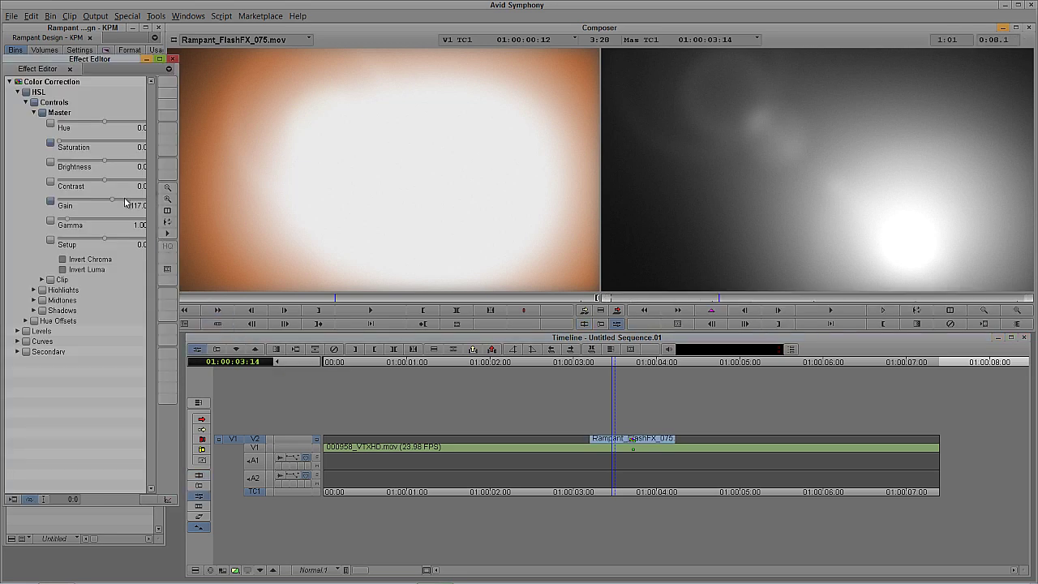
left_click_drag(112, 202, 106, 206)
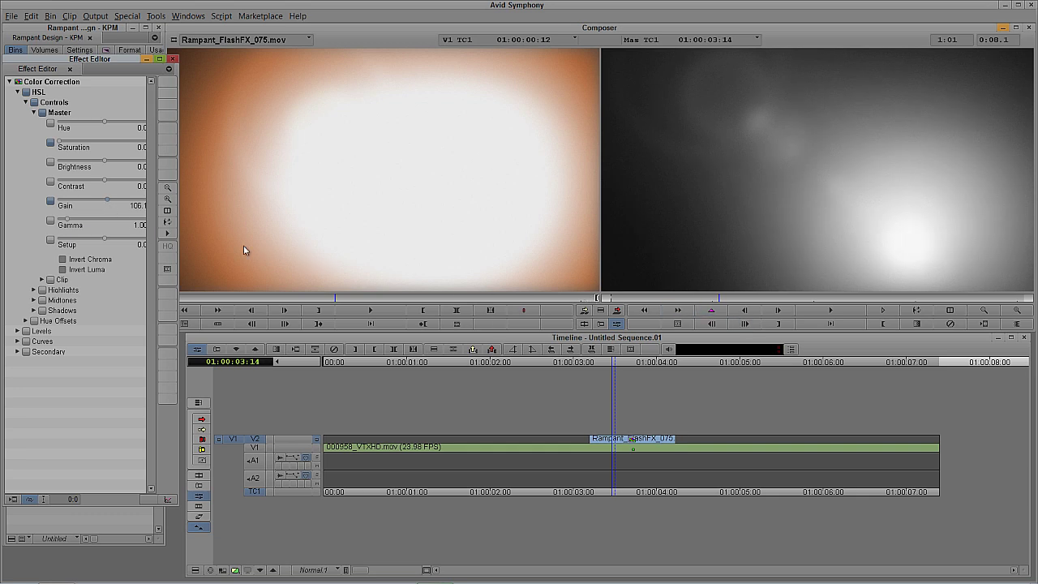
left_click_drag(103, 236, 98, 241)
key("ctrl+z")
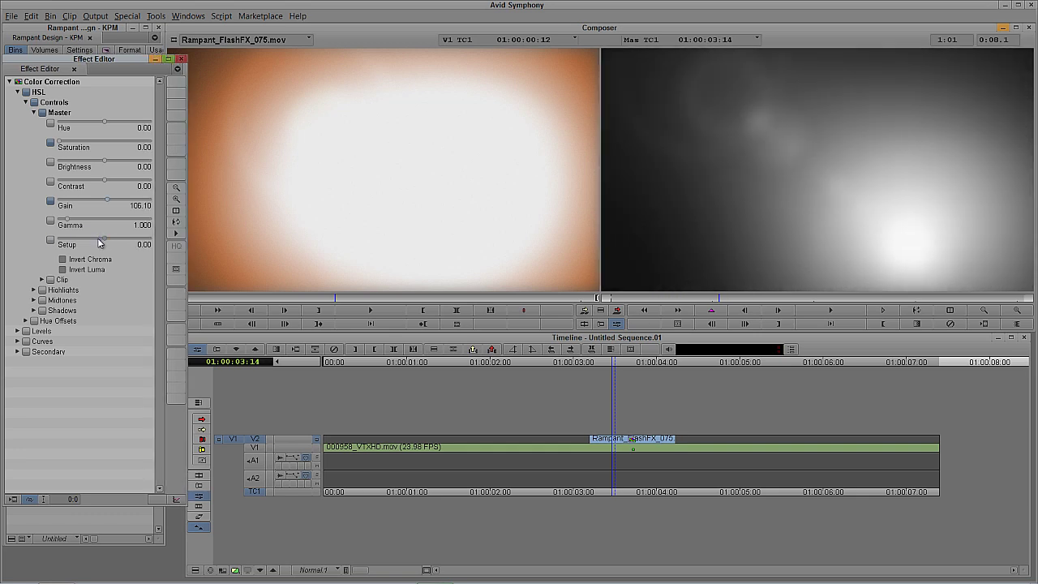
left_click(473, 349)
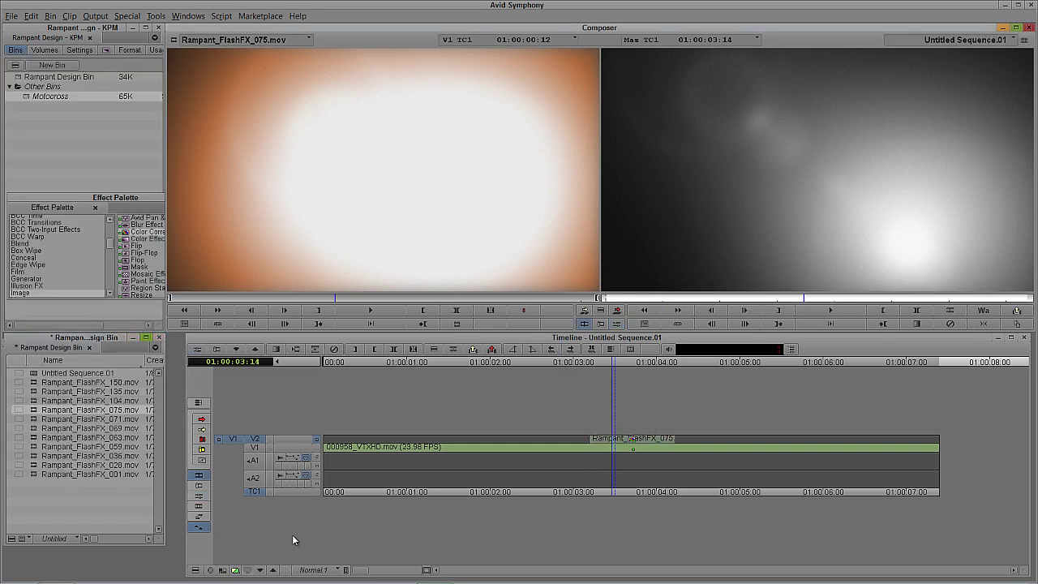
Step: Add a V3 track, mark around the flash clip, and load the sequence into the source monitor
left_click(261, 571)
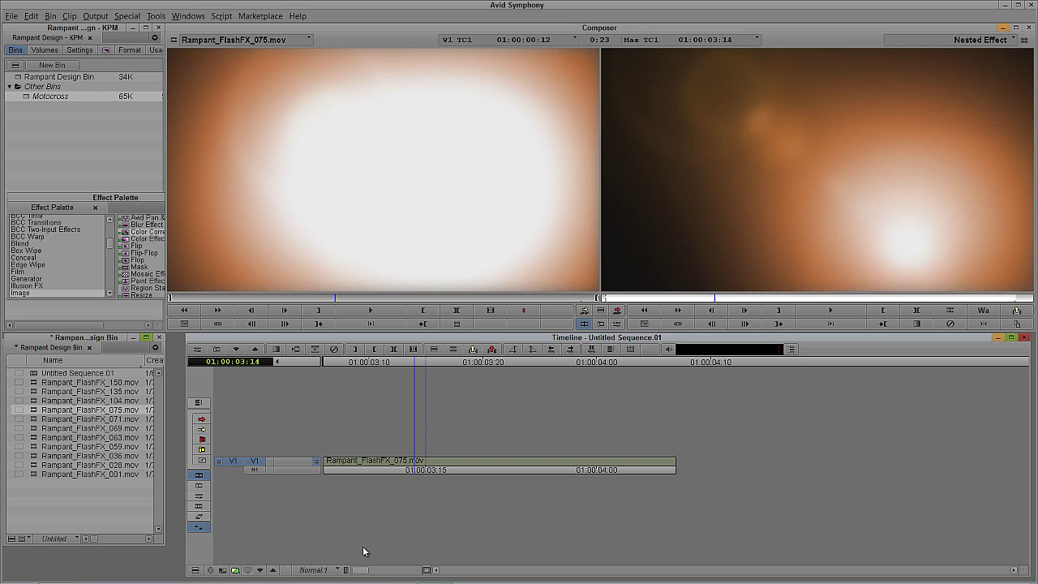
left_click(273, 570)
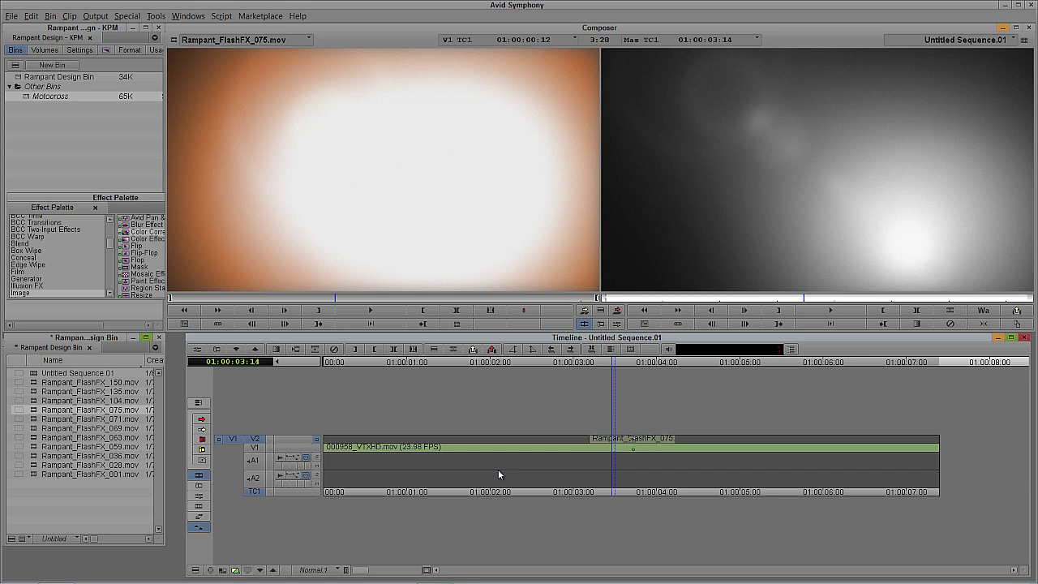
key("ctrl+y")
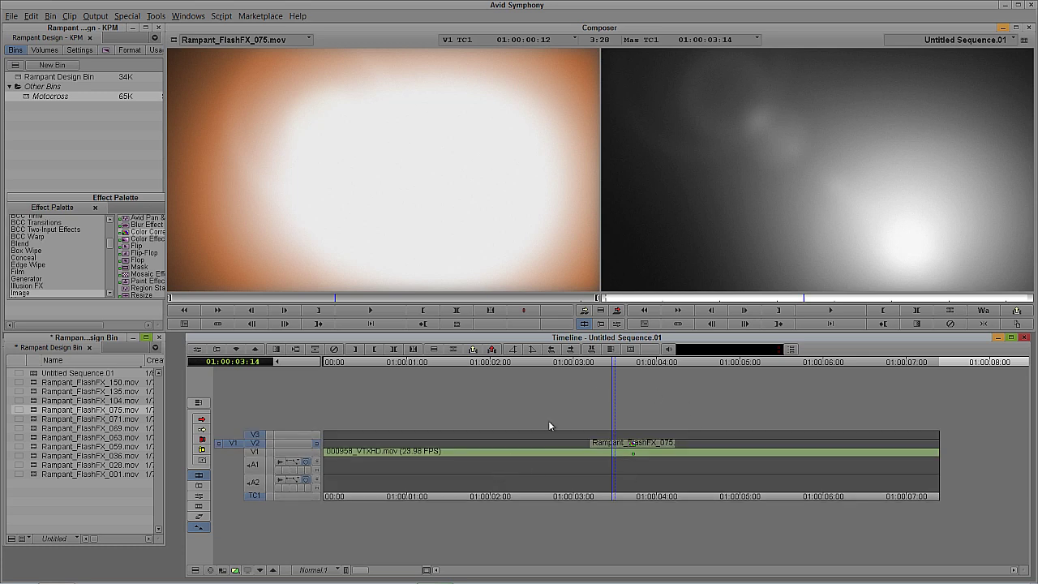
key("t")
left_click_drag(251, 442, 421, 230)
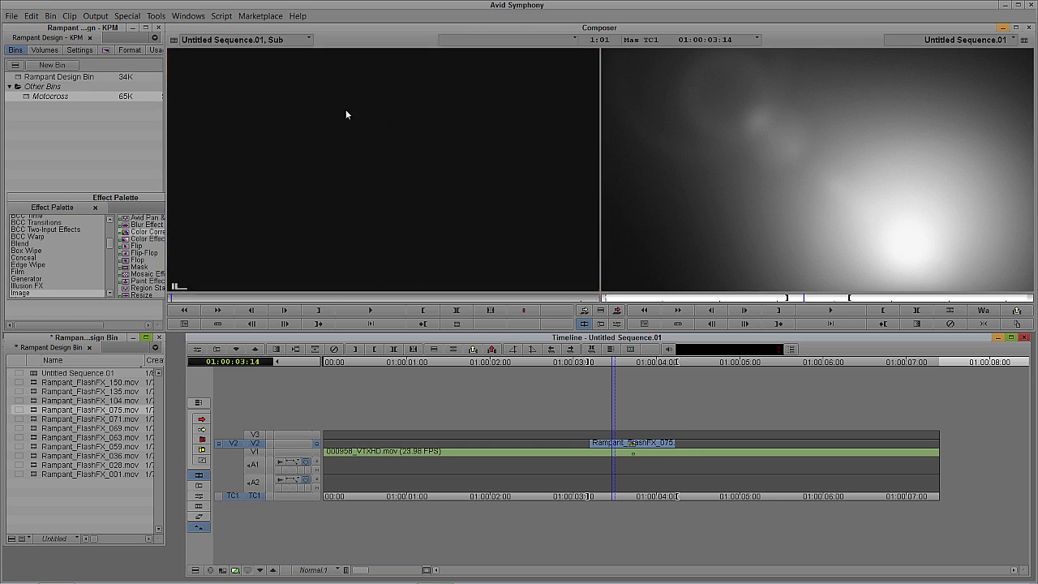
left_click_drag(255, 299, 458, 298)
Step: Patch the source to V3 and overwrite the flash clip onto V3
left_click(258, 452)
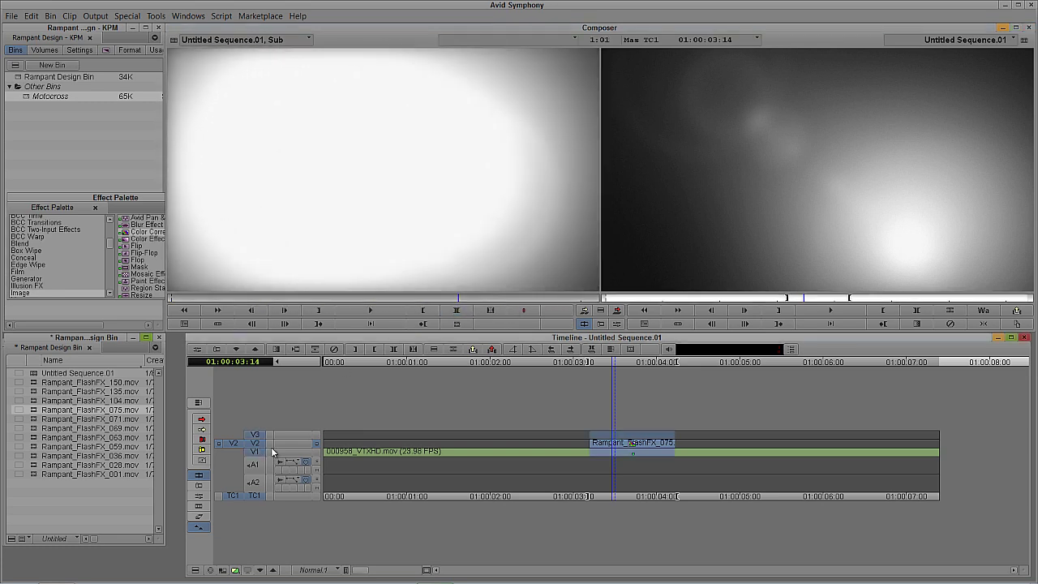
left_click(255, 452)
left_click(255, 435)
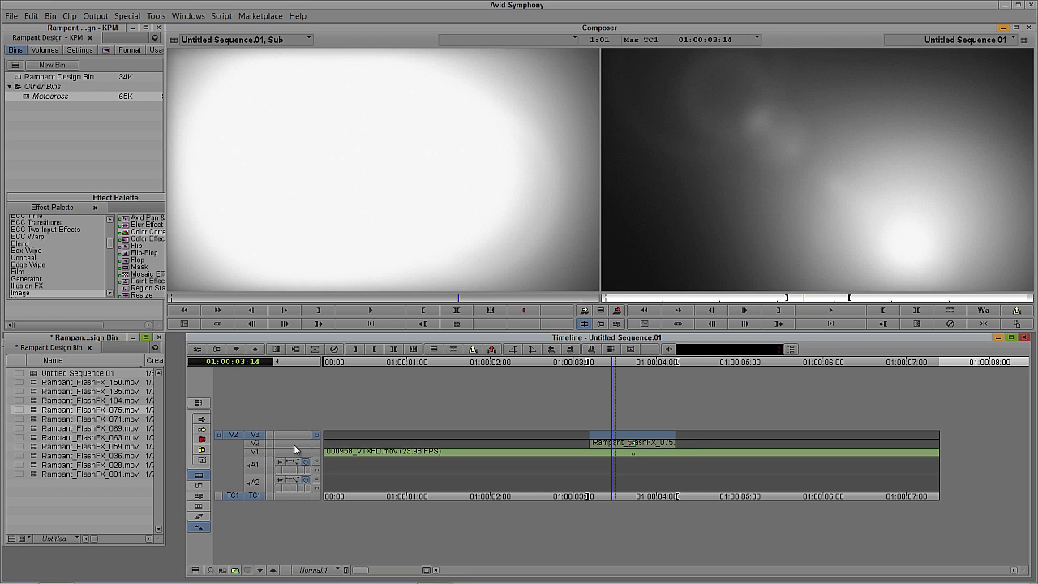
key("b")
left_click(521, 303)
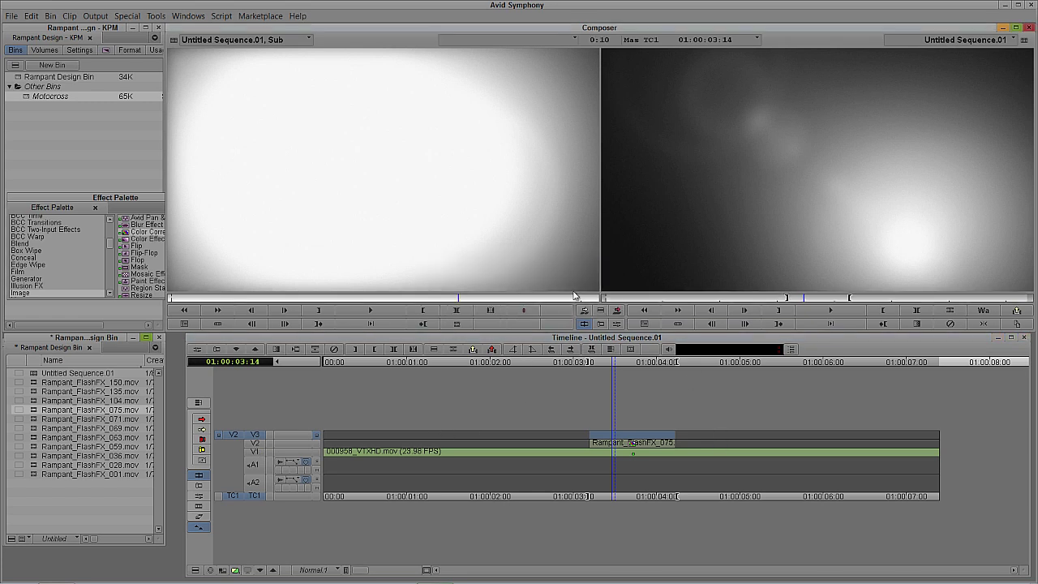
left_click(361, 202)
key("b")
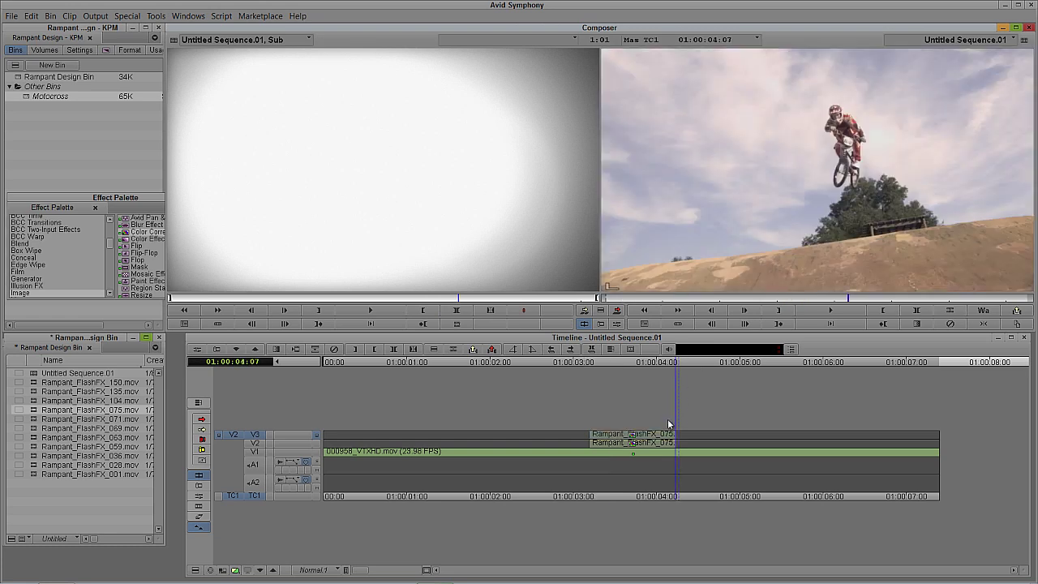
left_click(629, 444)
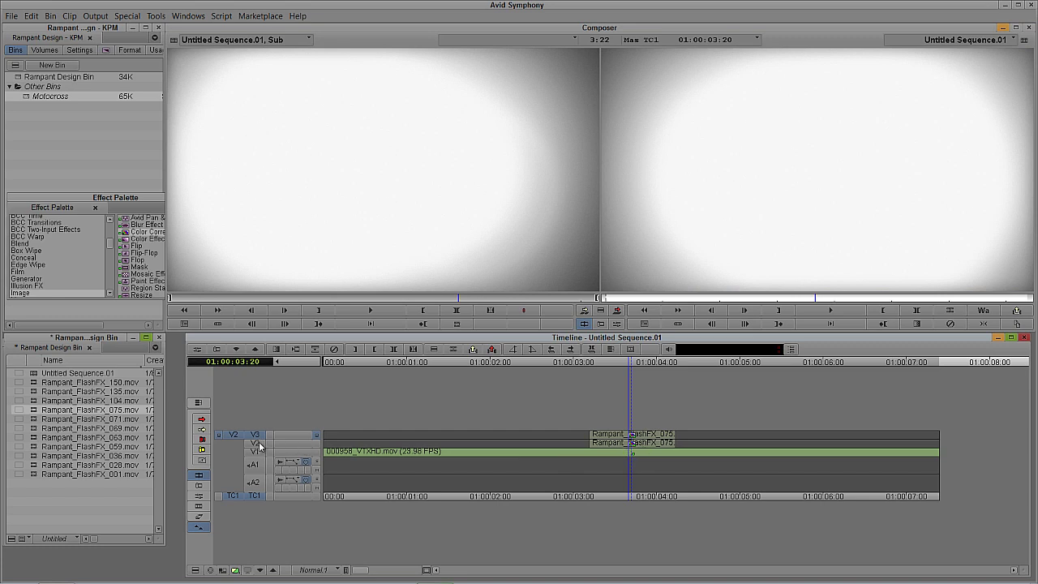
Step: Adjust track monitoring and leave the source video patched to V3
left_click_drag(233, 435, 235, 443)
left_click(633, 444)
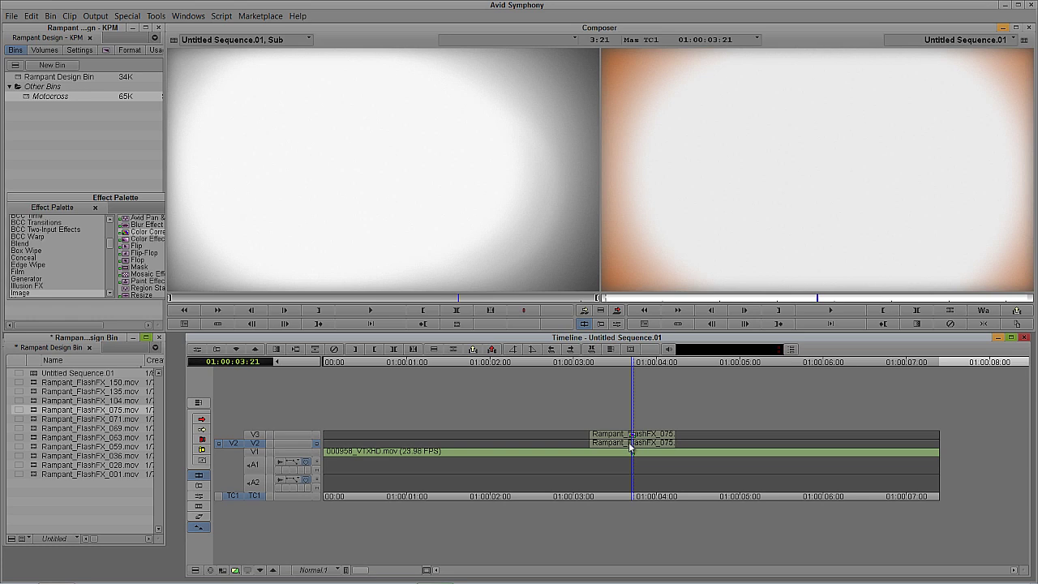
left_click(316, 440)
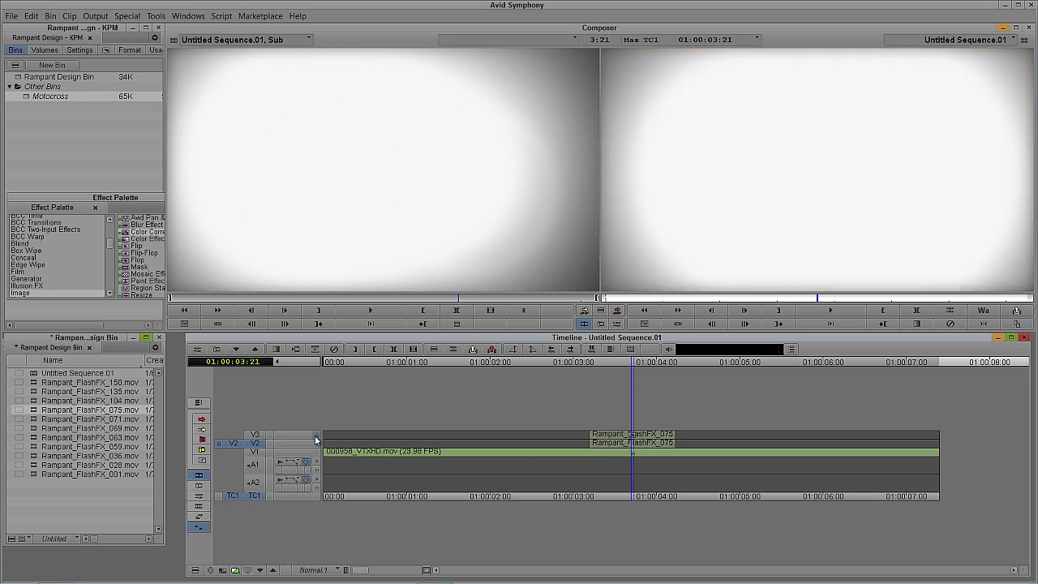
left_click(316, 444)
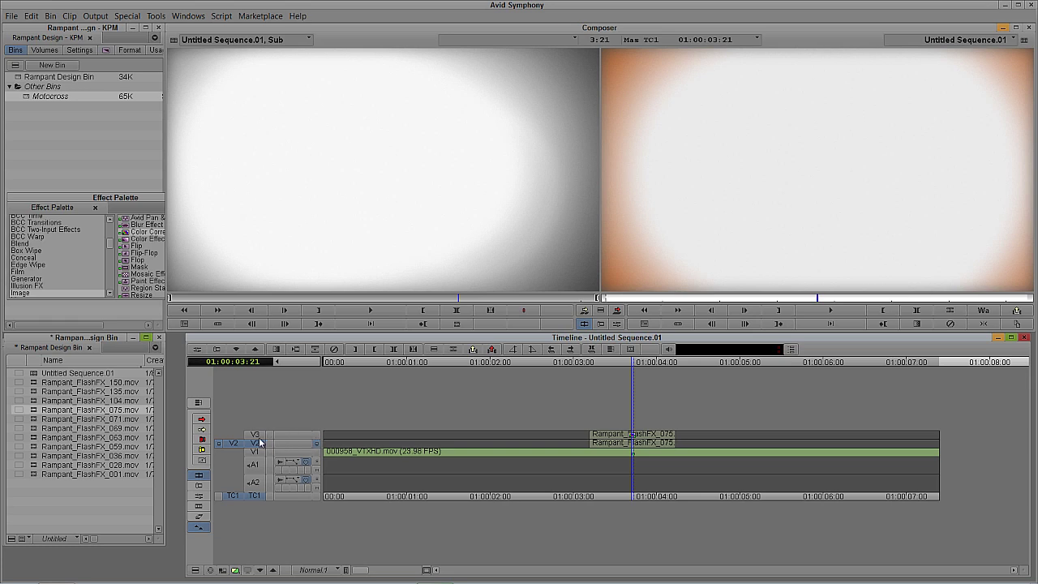
left_click_drag(235, 443, 243, 434)
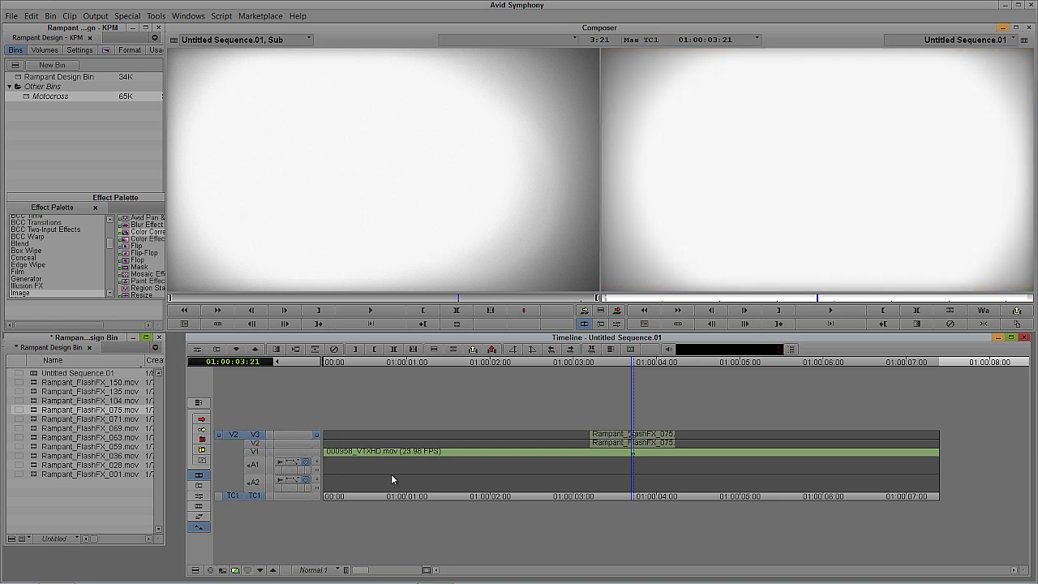
Step: Apply Matte Key from the Key category to the Rampant_FlashFX_075 clip on V3
left_click(134, 210)
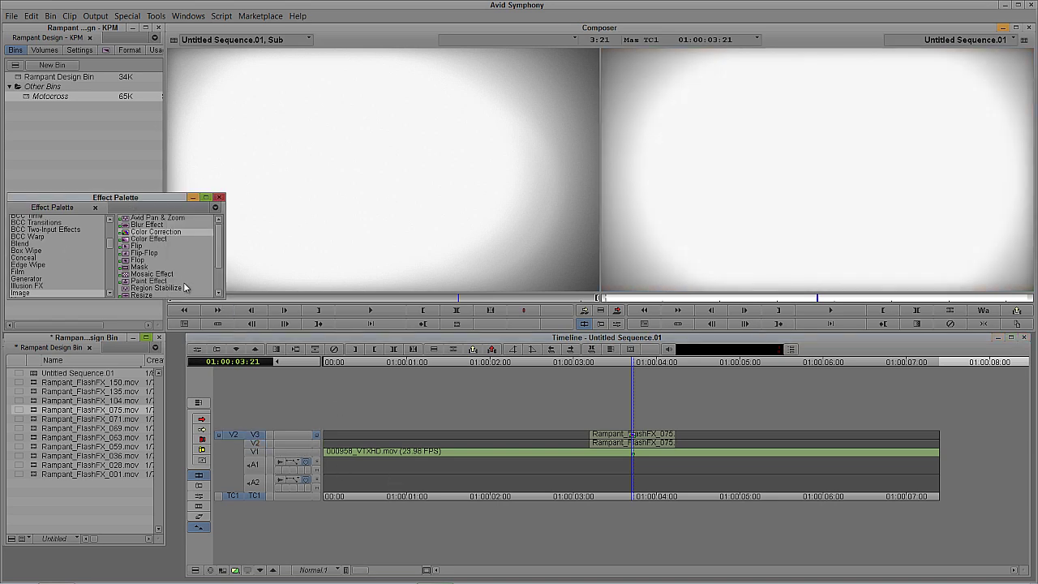
left_click_drag(114, 248, 118, 254)
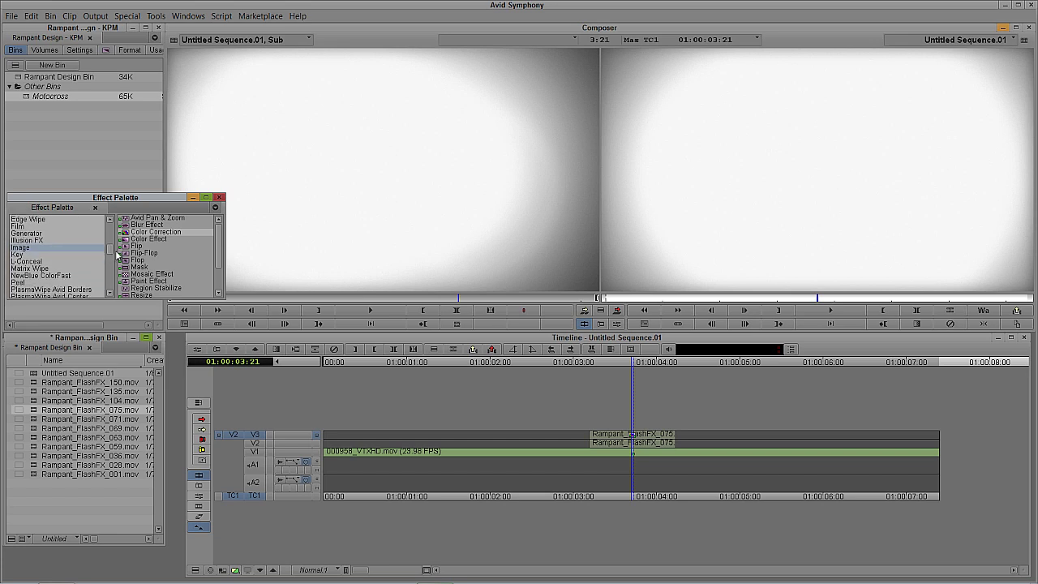
left_click(16, 254)
left_click(128, 232)
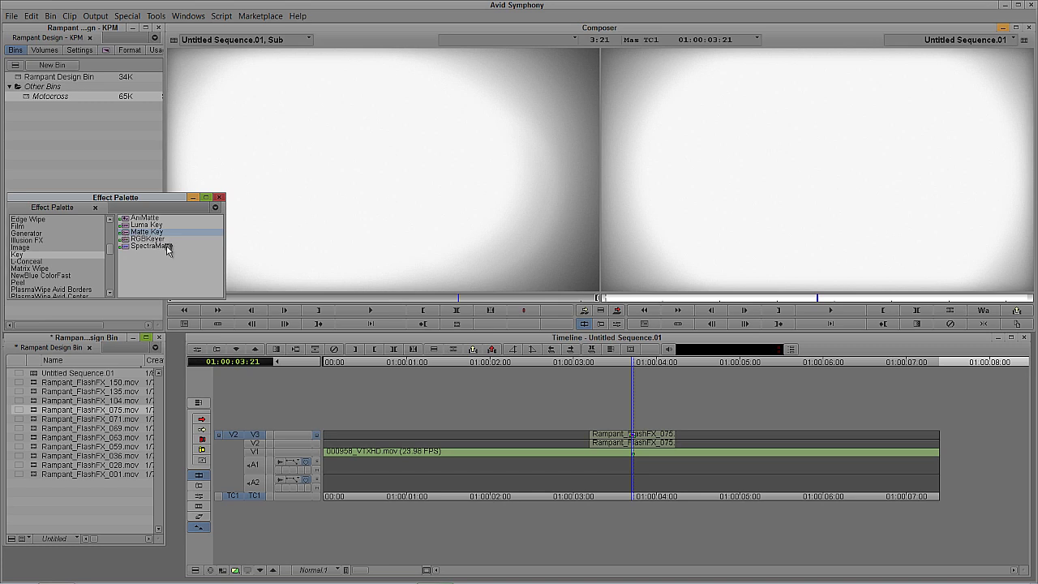
left_click(632, 435)
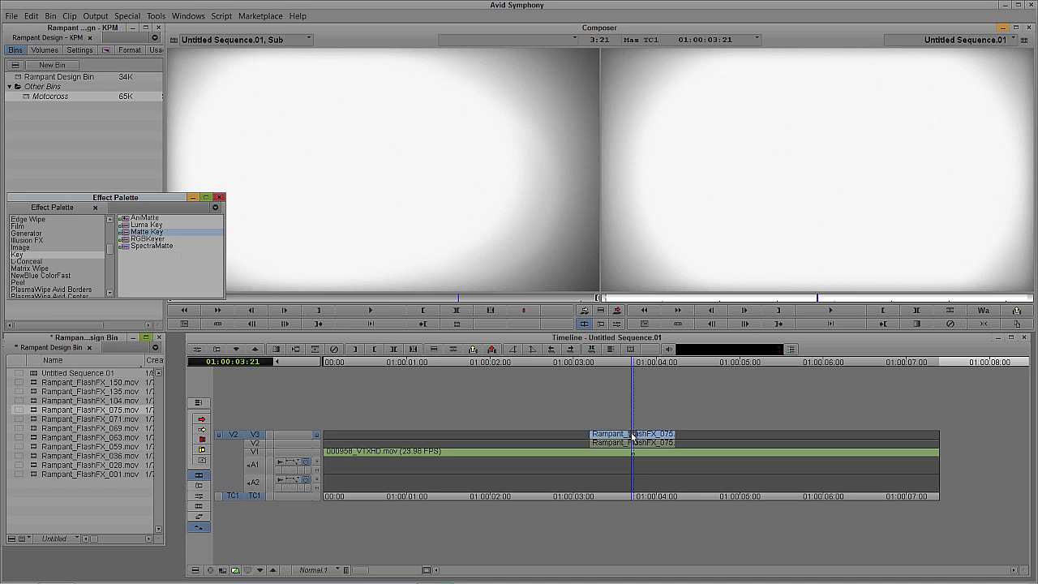
left_click_drag(633, 435, 635, 436)
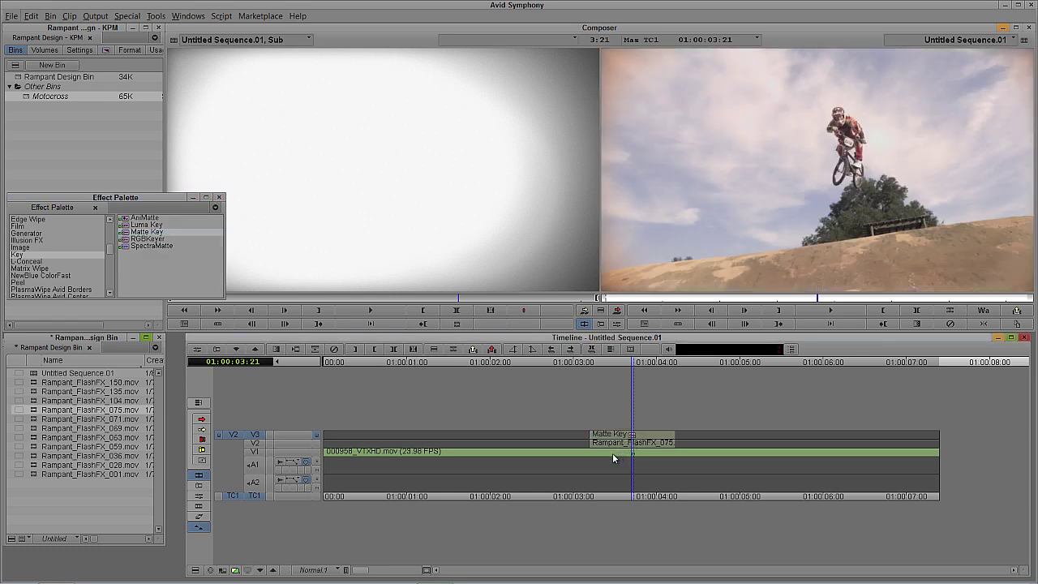
Step: Invert the V3 Matte Key, review the flash bloom over the rider, and expand the nest
left_click_drag(631, 448, 661, 443)
key("ctrl+8")
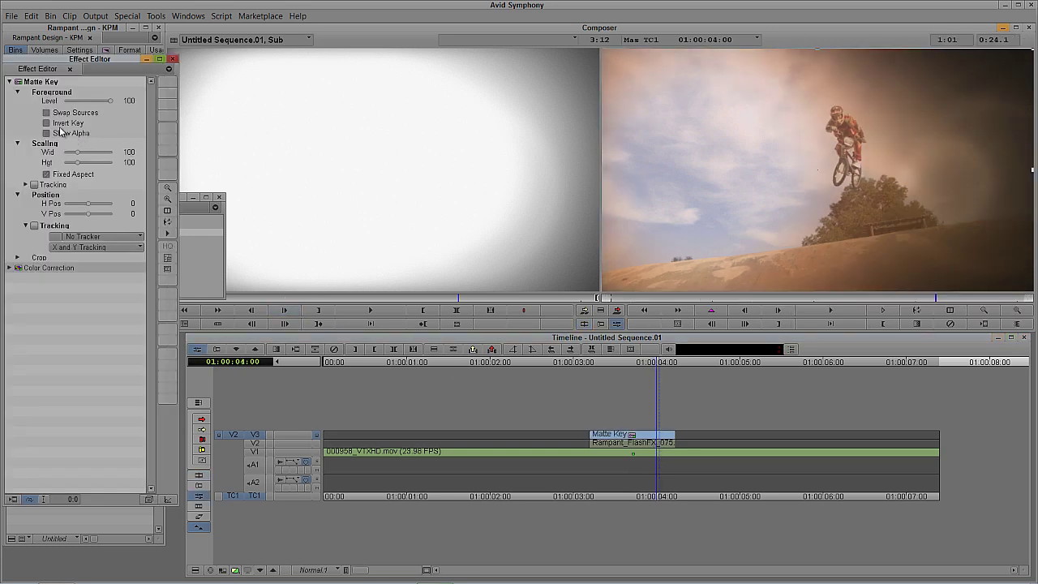
left_click(47, 123)
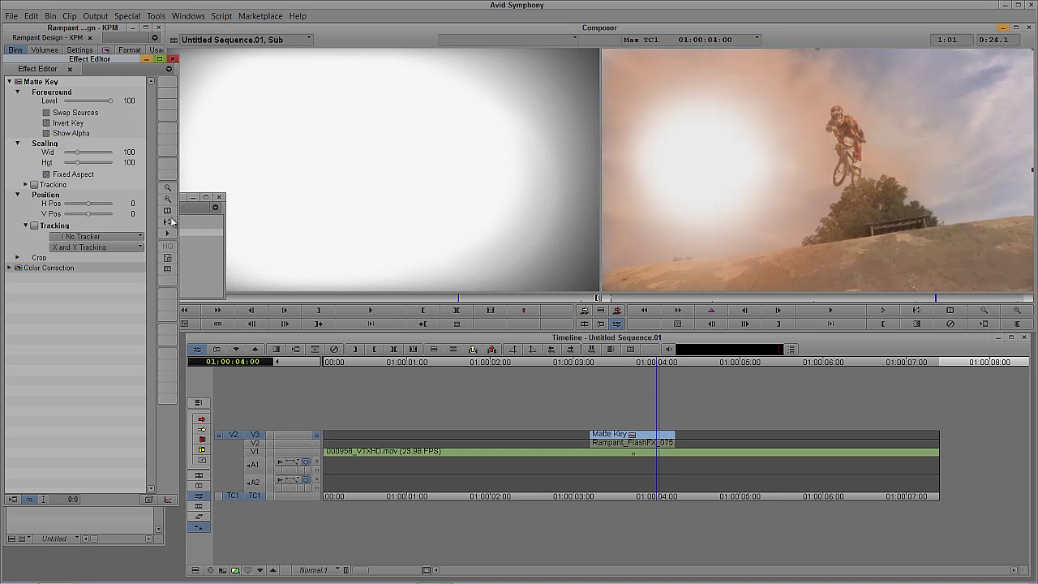
left_click(604, 449)
left_click_drag(604, 448, 664, 440)
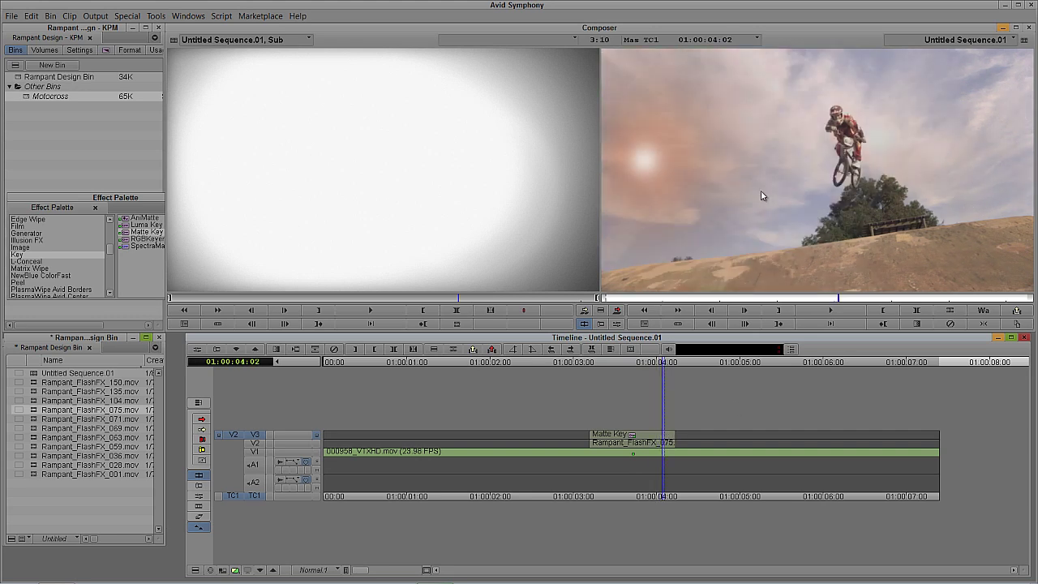
mouse_move(645, 450)
left_mouse_down()
mouse_move(606, 452)
mouse_move(658, 447)
left_mouse_up()
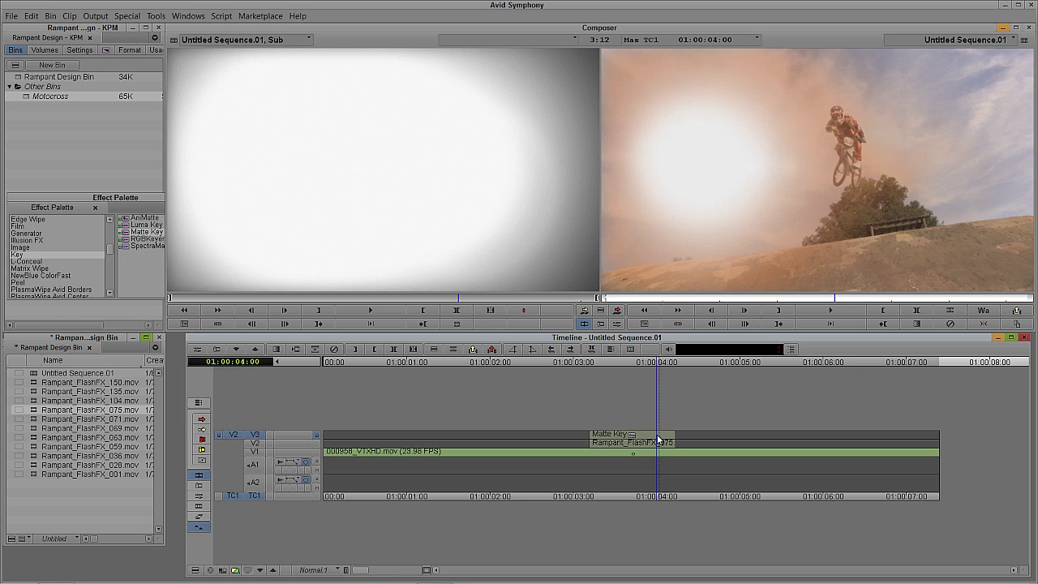
double_click(658, 440)
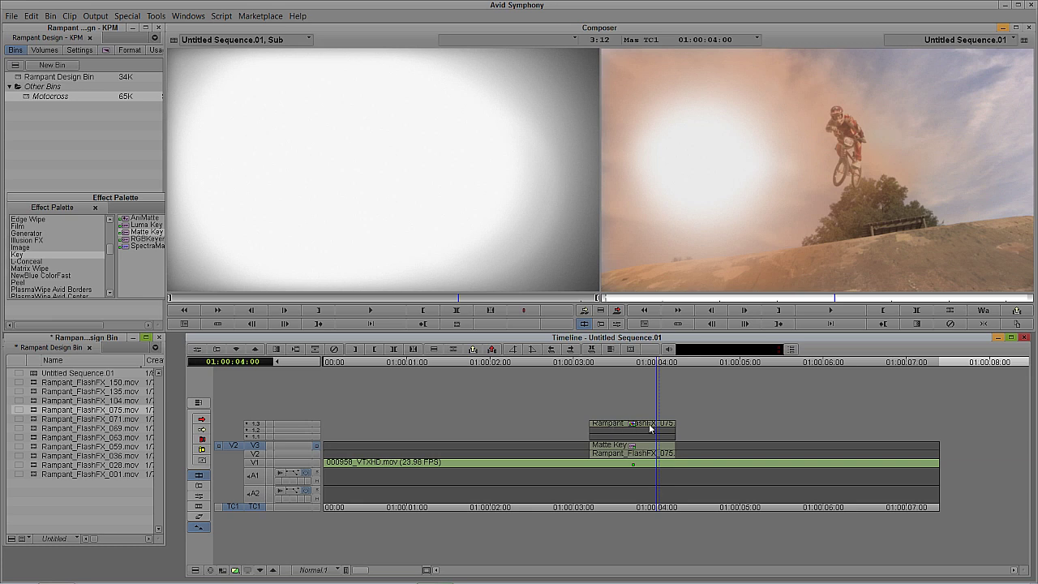
Step: Give the inner Rampant flash clip HSL Master Gain 129.27 and Setup -18.66
left_click(648, 428)
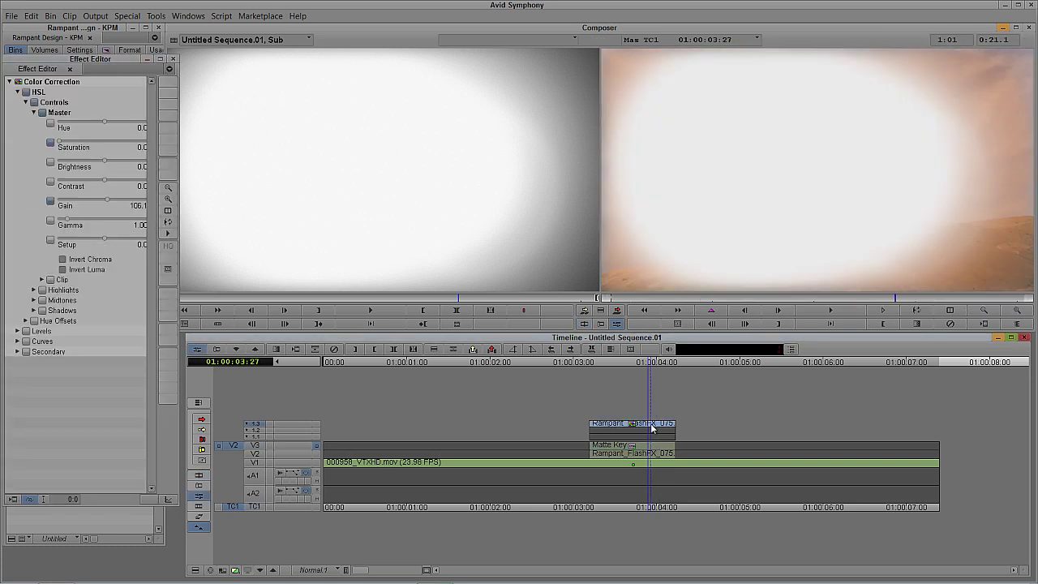
left_click(658, 428)
left_click(665, 428)
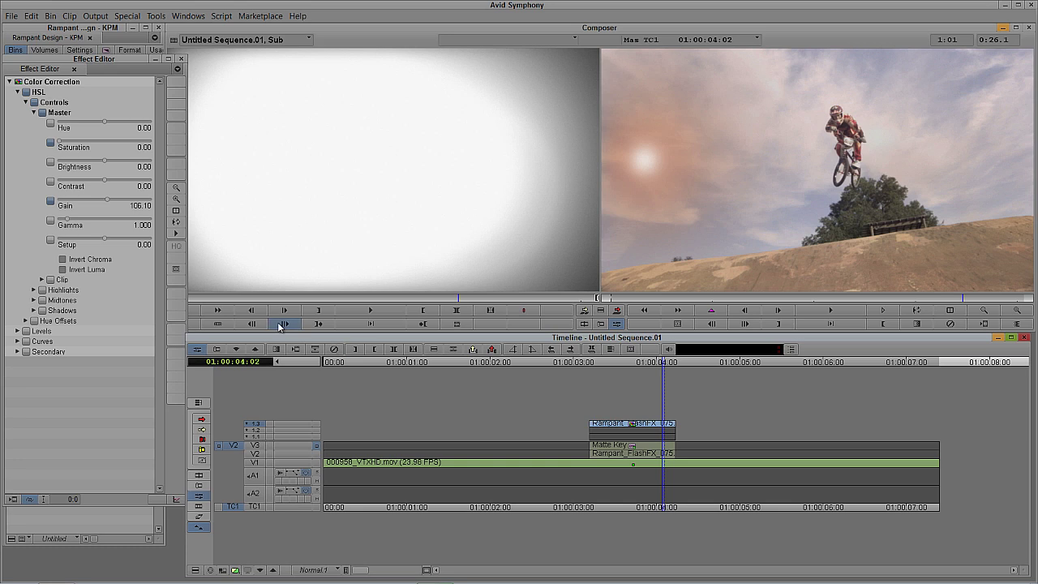
left_click_drag(106, 202, 68, 223)
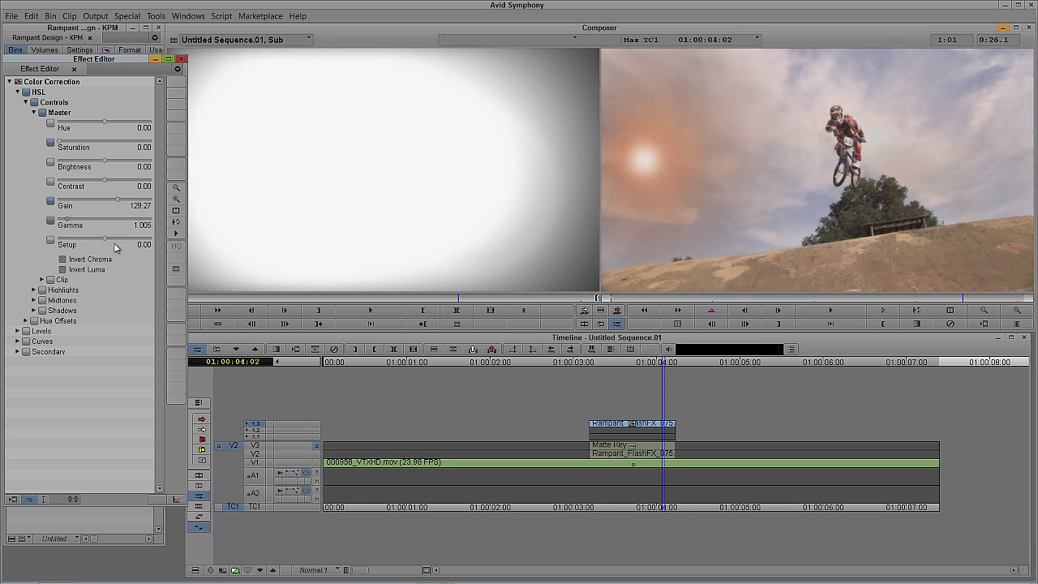
left_click(98, 238)
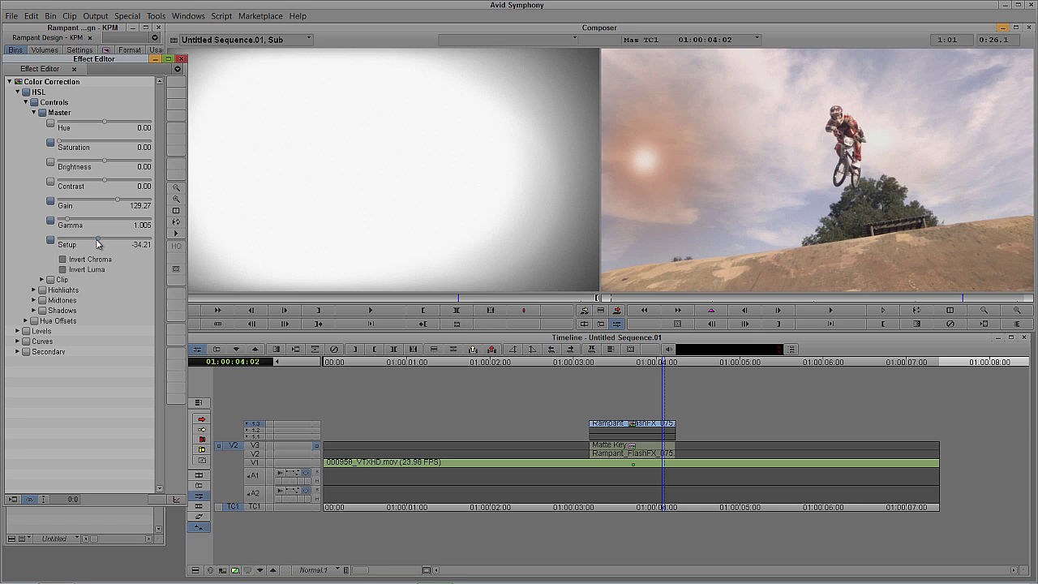
left_click_drag(98, 239, 99, 239)
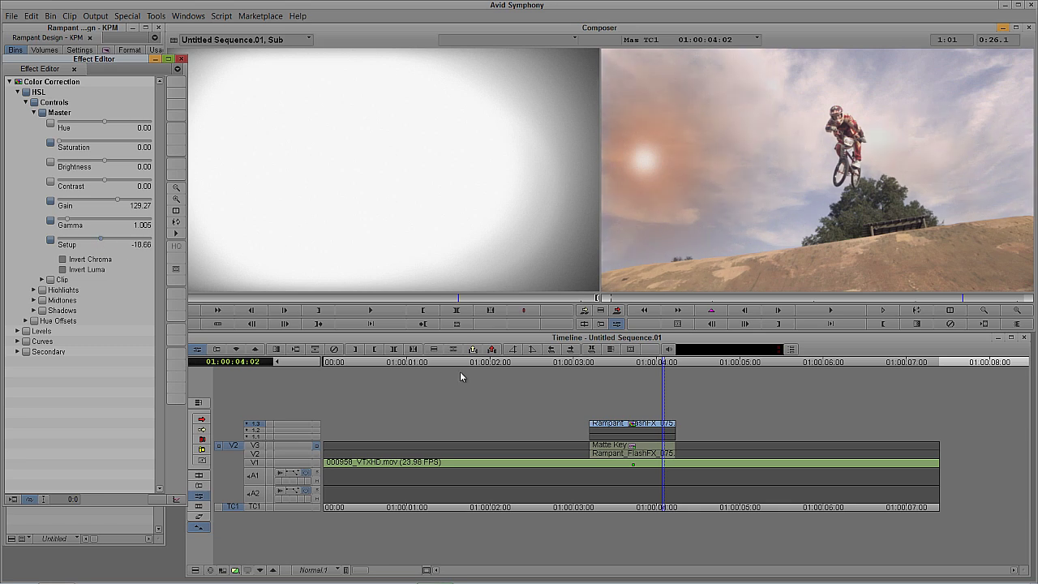
left_click(649, 451)
left_click_drag(649, 450, 670, 434)
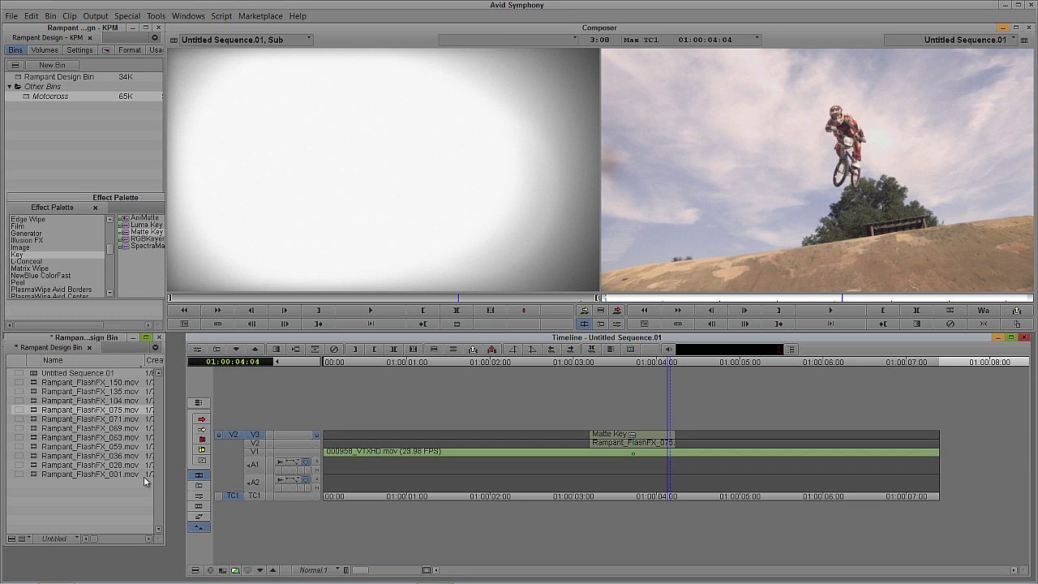
Step: Save the Matte Key effect to the Rampant Design Bin as 'Flash FX Matte Key'
key("ctrl+e")
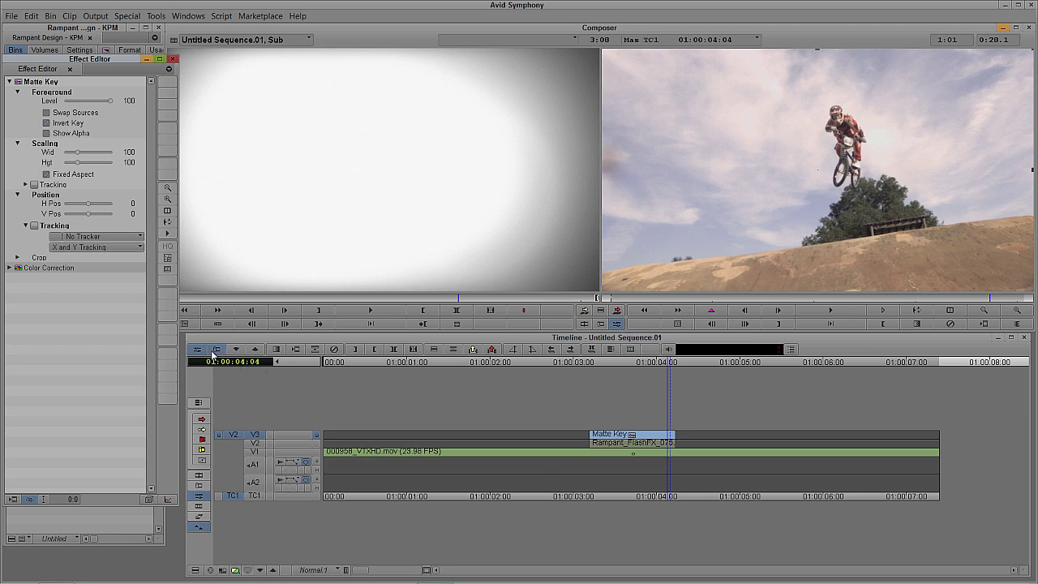
left_click_drag(84, 62, 348, 84)
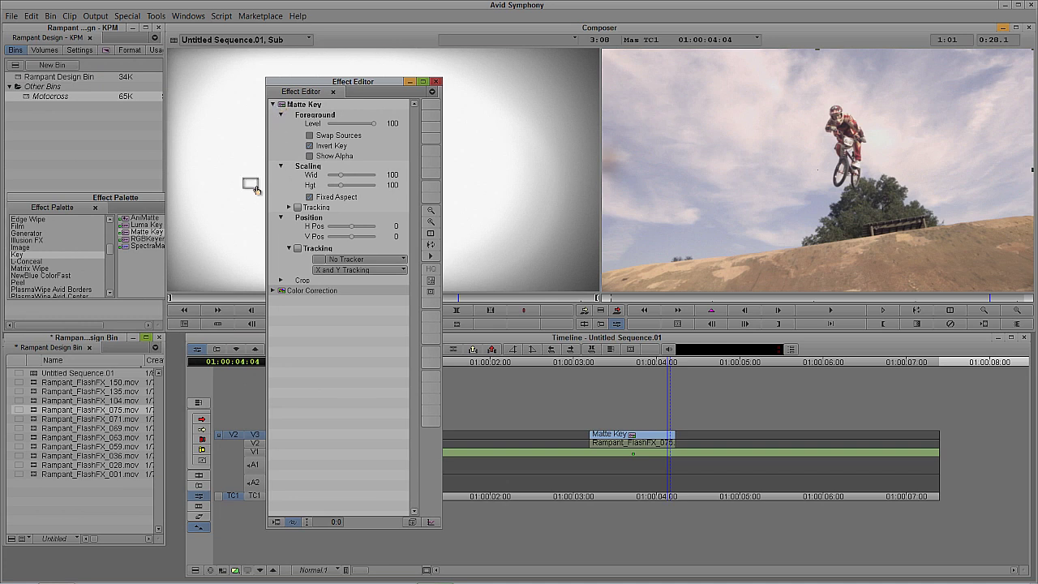
left_click_drag(53, 391, 60, 377)
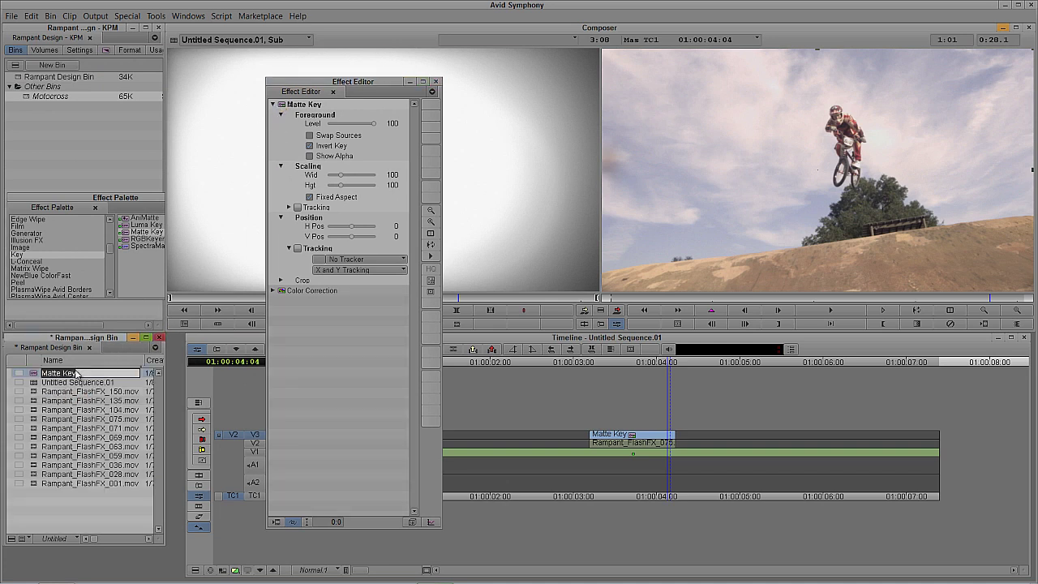
type("F")
key("Return")
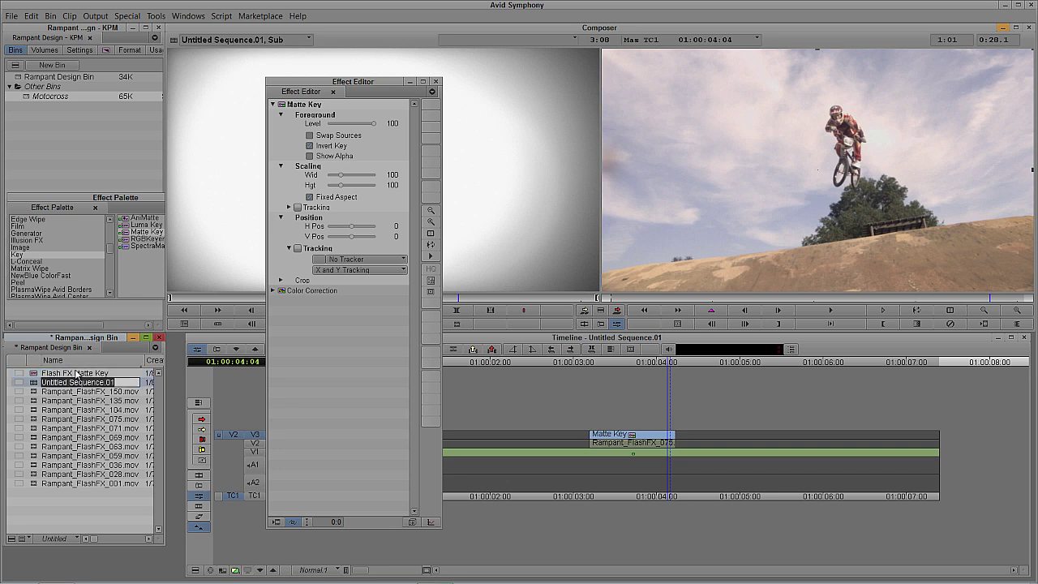
Step: Save the flash clip's Color Correction to the bin as 'Flash FX Color Correction'
left_click(650, 439)
left_click(649, 424)
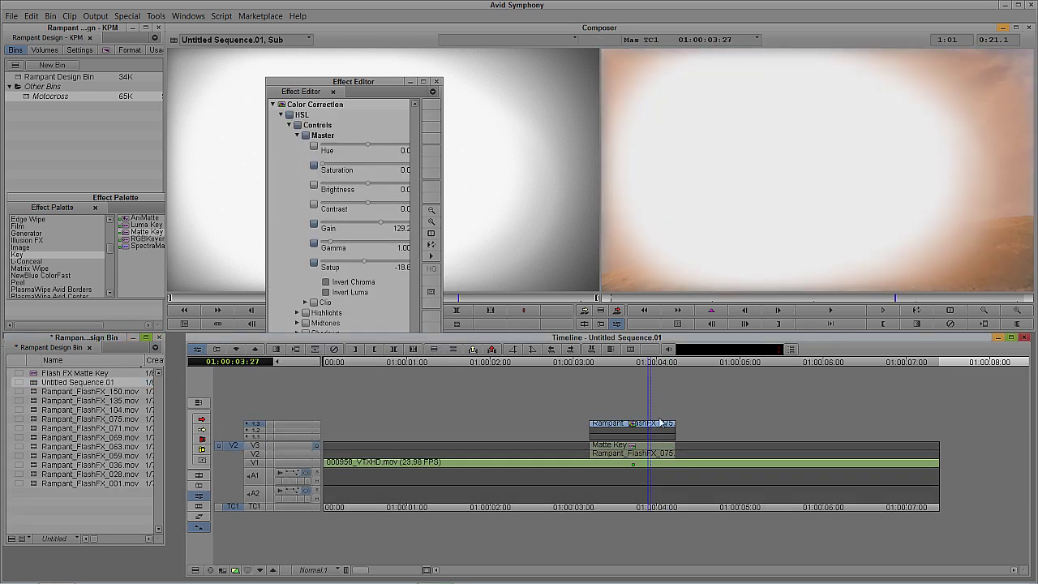
left_click(339, 88)
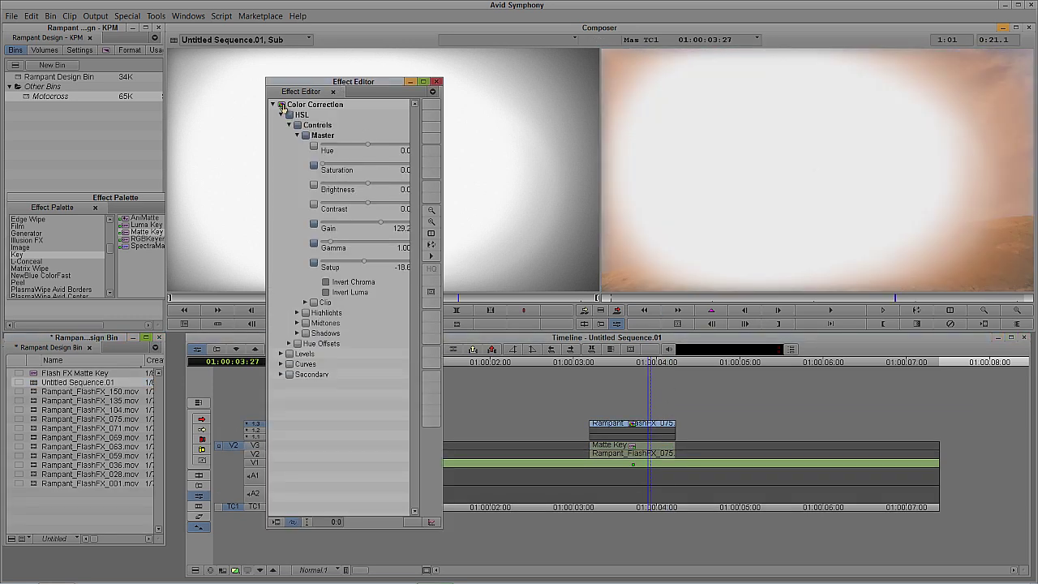
left_click_drag(69, 397, 65, 387)
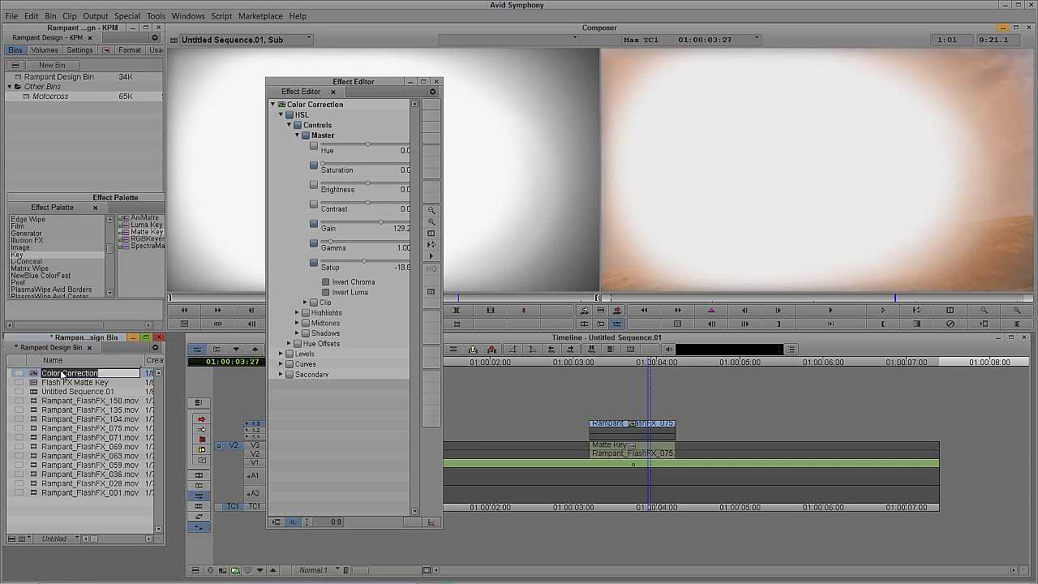
left_click(43, 374)
type("Flash FX")
key("Return")
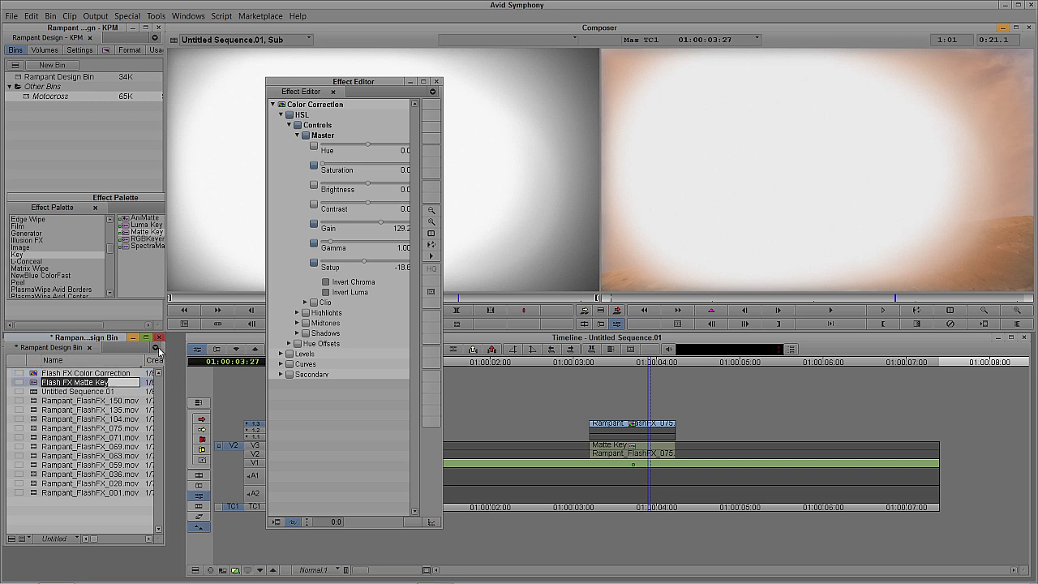
left_click(436, 82)
double_click(641, 425)
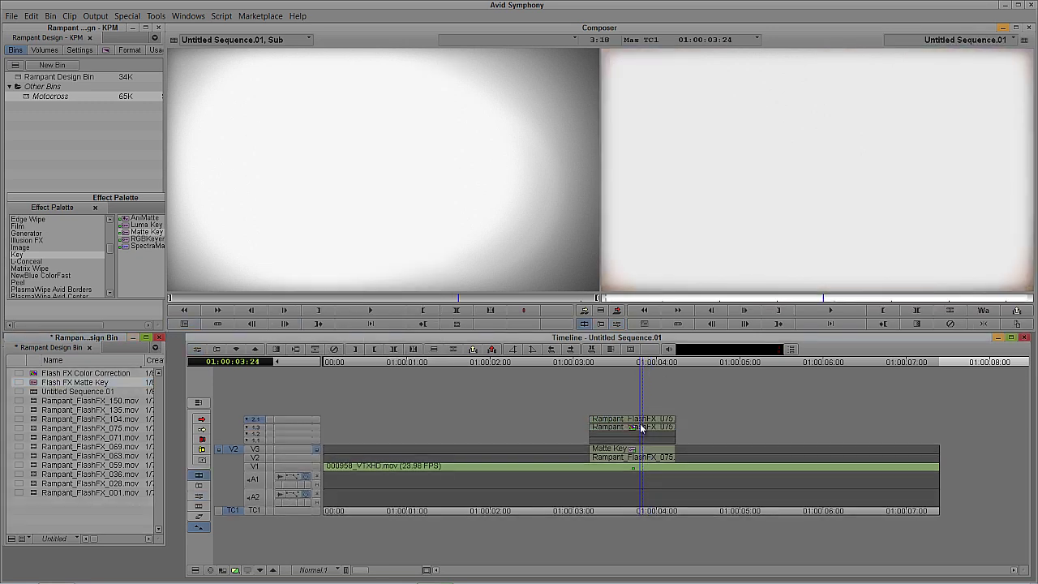
Step: Collapse the nest, play the sequence, and preview Rampant_FlashFX_028.mov in the Source monitor
double_click(647, 458)
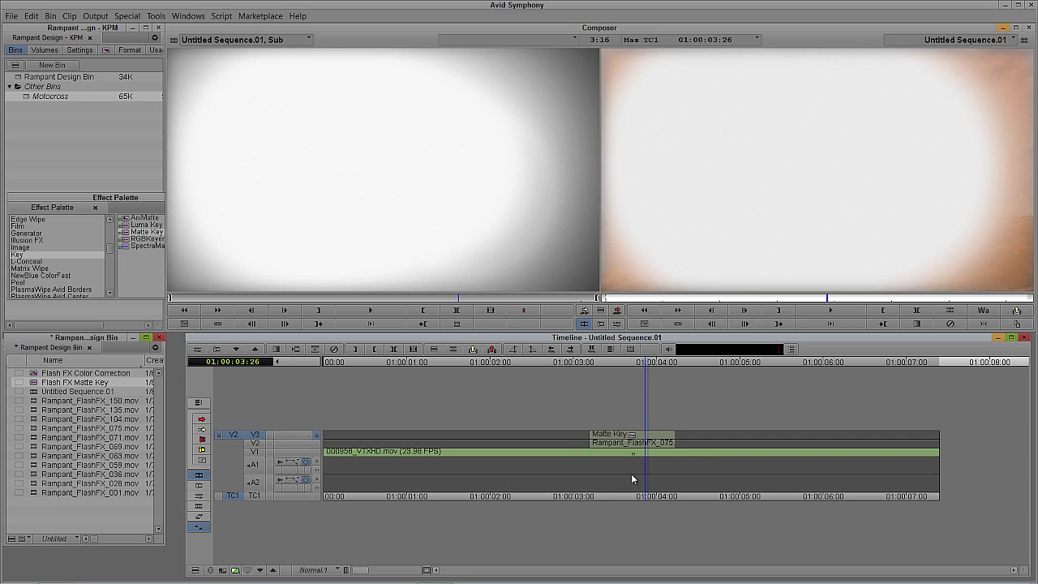
key("space")
key("space")
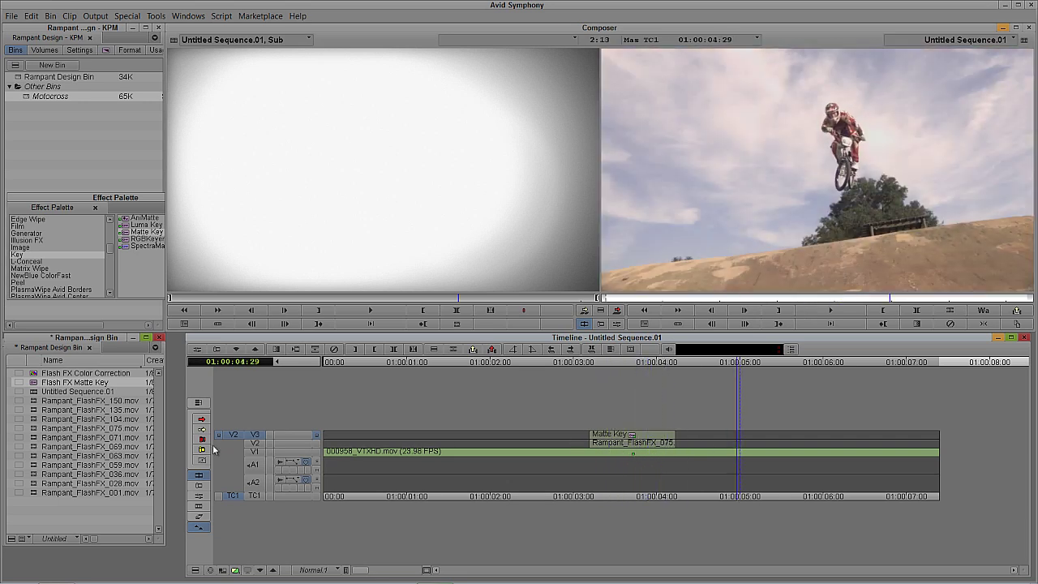
double_click(89, 483)
left_click(298, 299)
left_click_drag(311, 302, 238, 302)
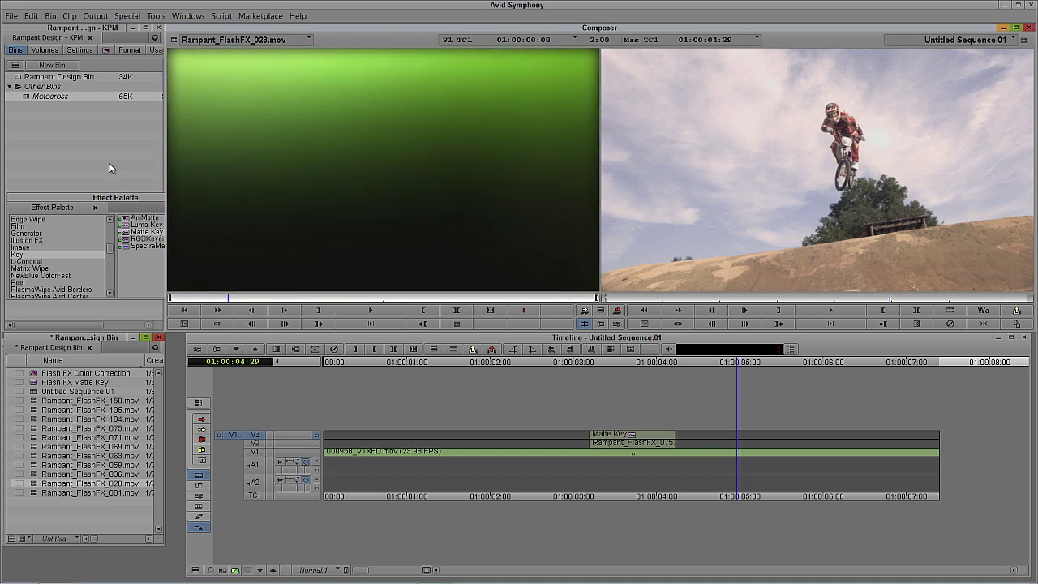
Step: Overwrite Rampant_FlashFX_028.mov onto V2 after the first flash
left_click(254, 444)
left_click(731, 445)
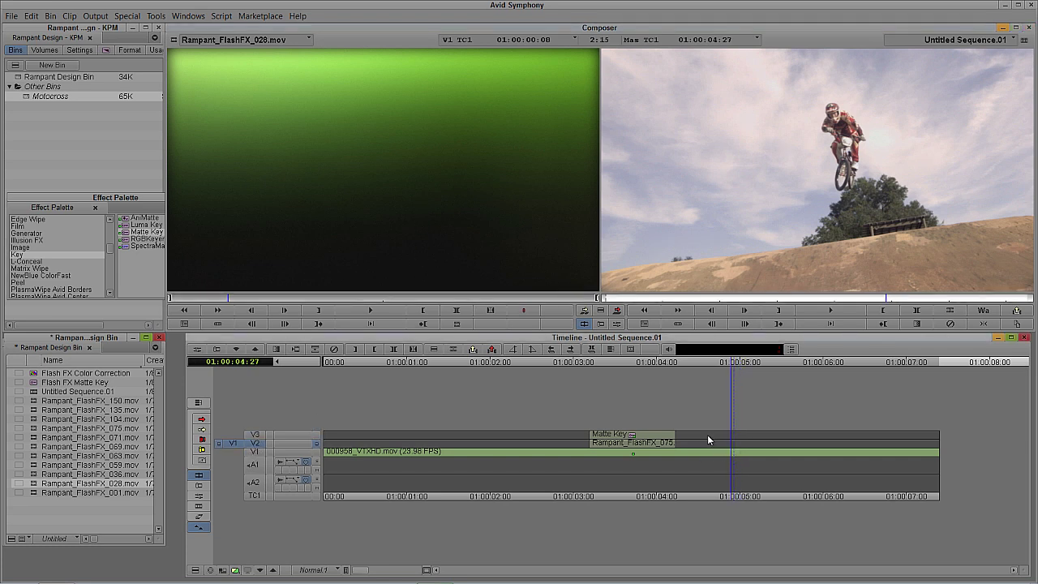
key("b")
left_click(790, 444)
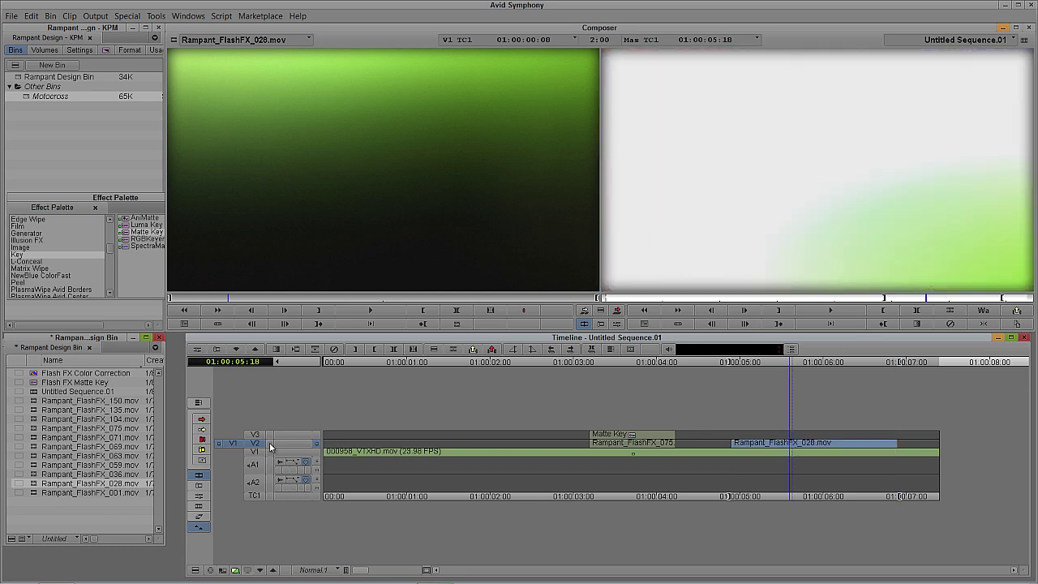
Step: Overwrite a copy onto V3 and apply the Flash FX Color Correction and Flash FX Matte Key templates
left_click(254, 435)
key("b")
left_click(805, 426)
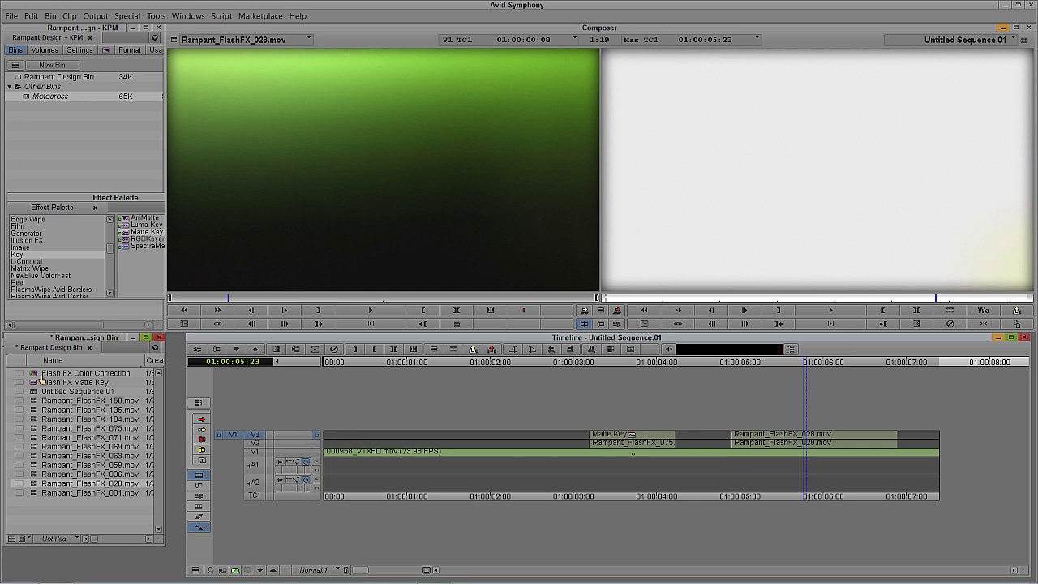
left_click_drag(35, 376, 770, 439)
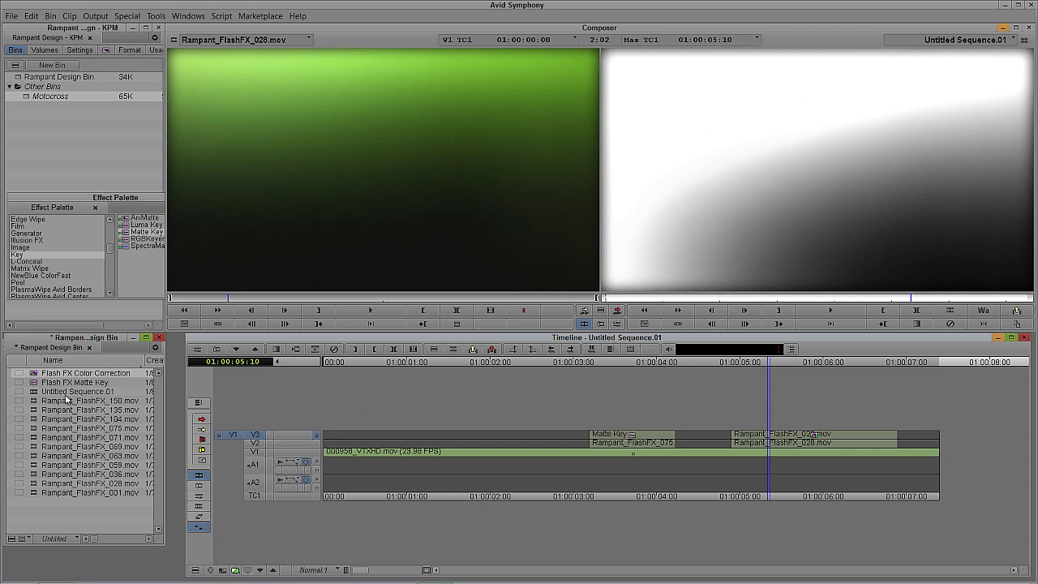
left_click_drag(36, 387, 837, 437)
Step: Mark the second flash and lift it from V2 and V3
key("t")
left_click(255, 444)
key("z")
left_click_drag(647, 450, 940, 450)
Step: Overwrite 000956_VTXHD.mov into the marked range on V1 and play from the start
left_click(254, 451)
left_click(255, 443)
left_click(254, 434)
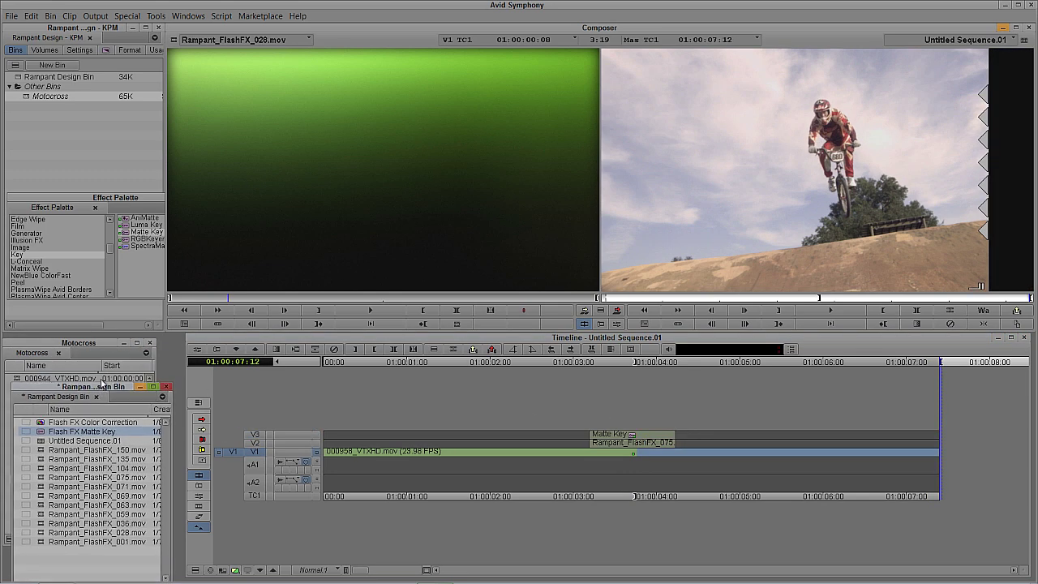
left_click_drag(16, 525, 329, 247)
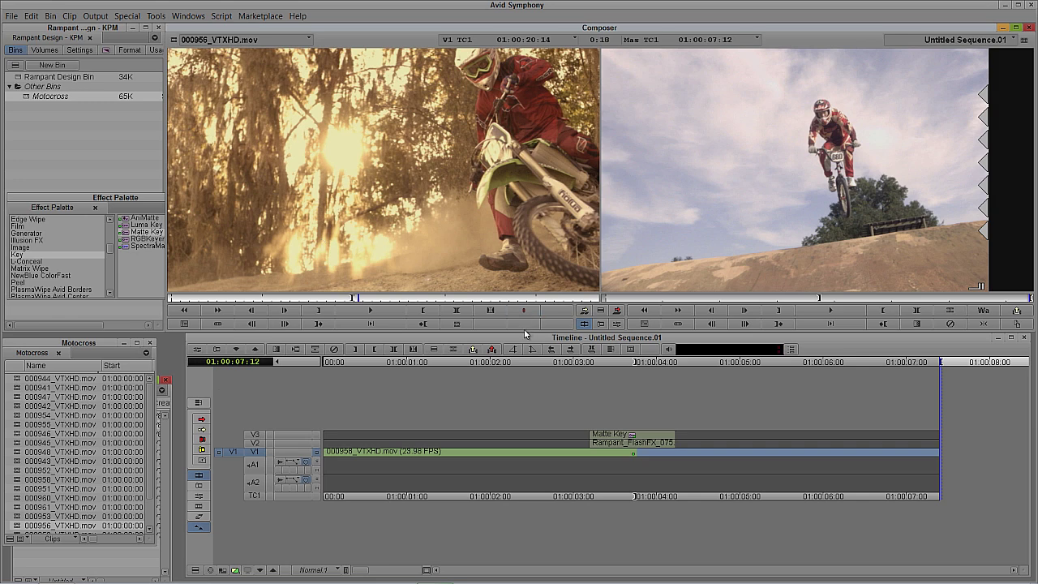
key("b")
left_click_drag(713, 454, 316, 444)
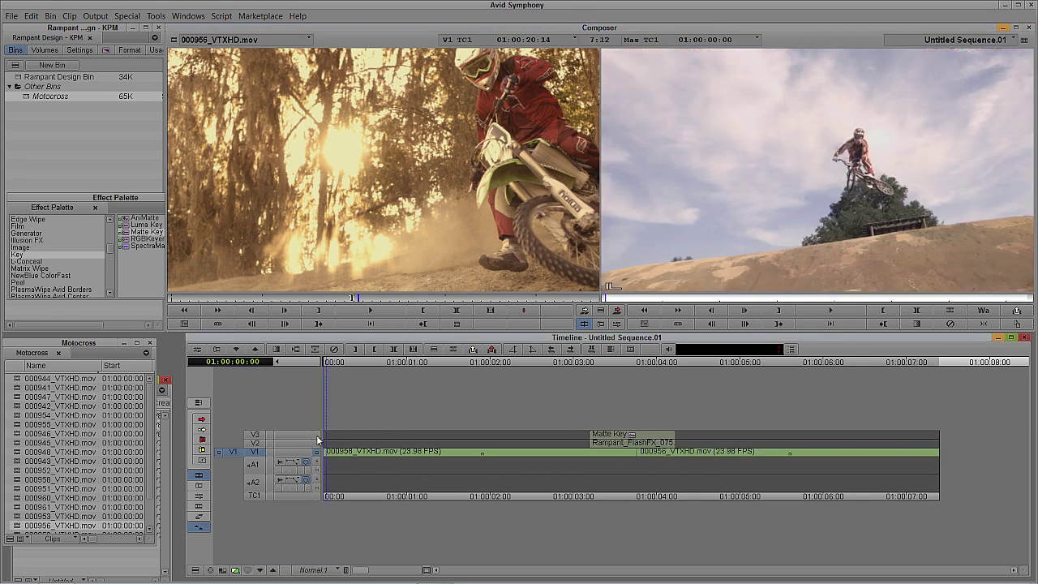
key("space")
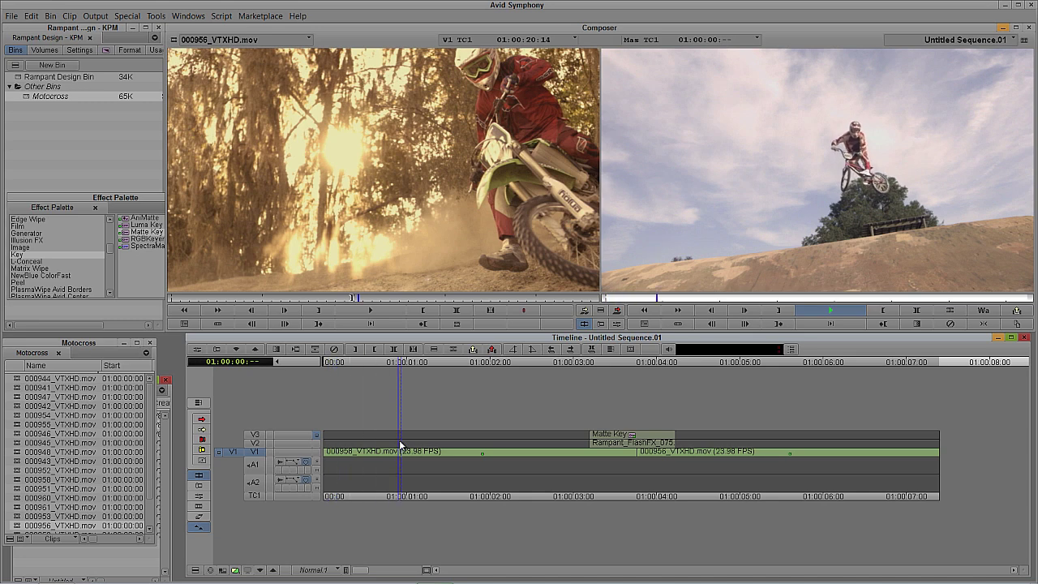